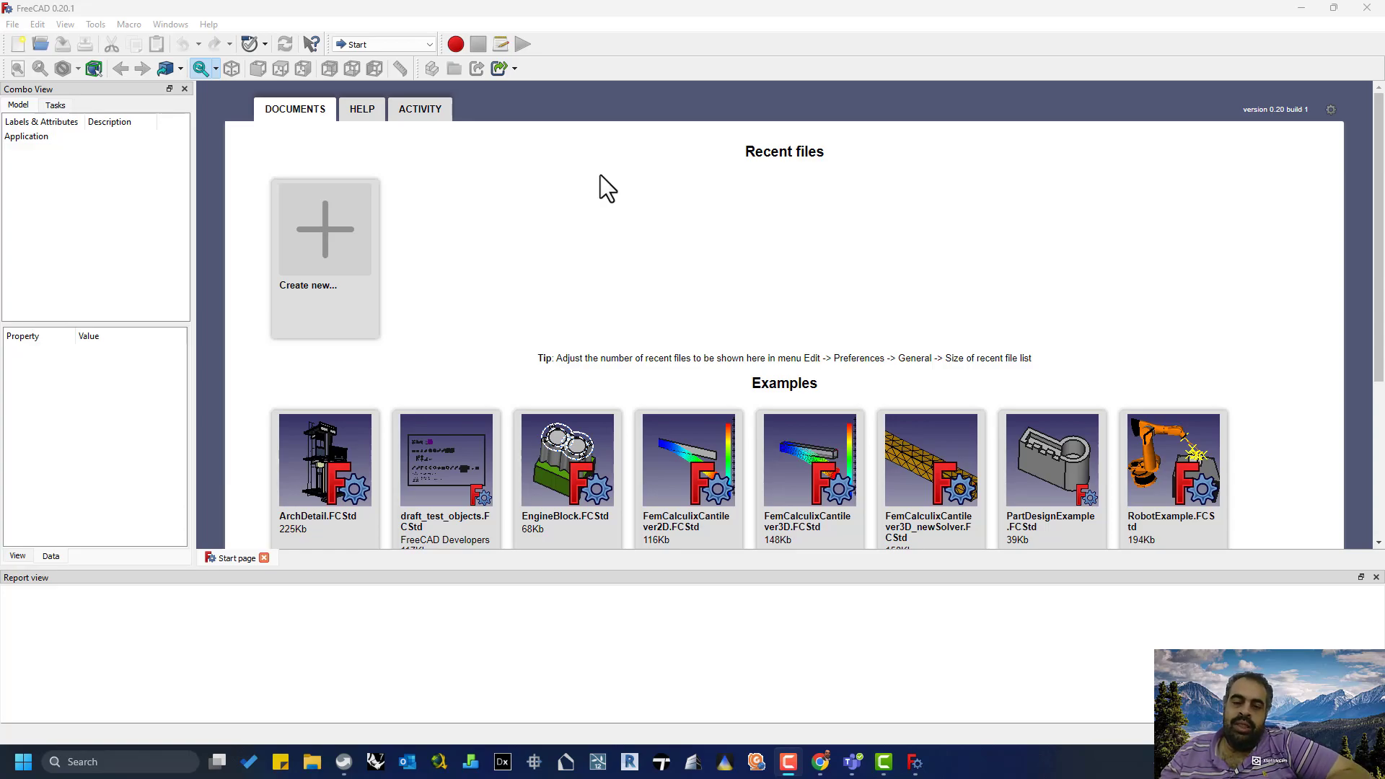
# - Review the list of installed workbenches in the workbench selector
pyautogui.click(379, 48)
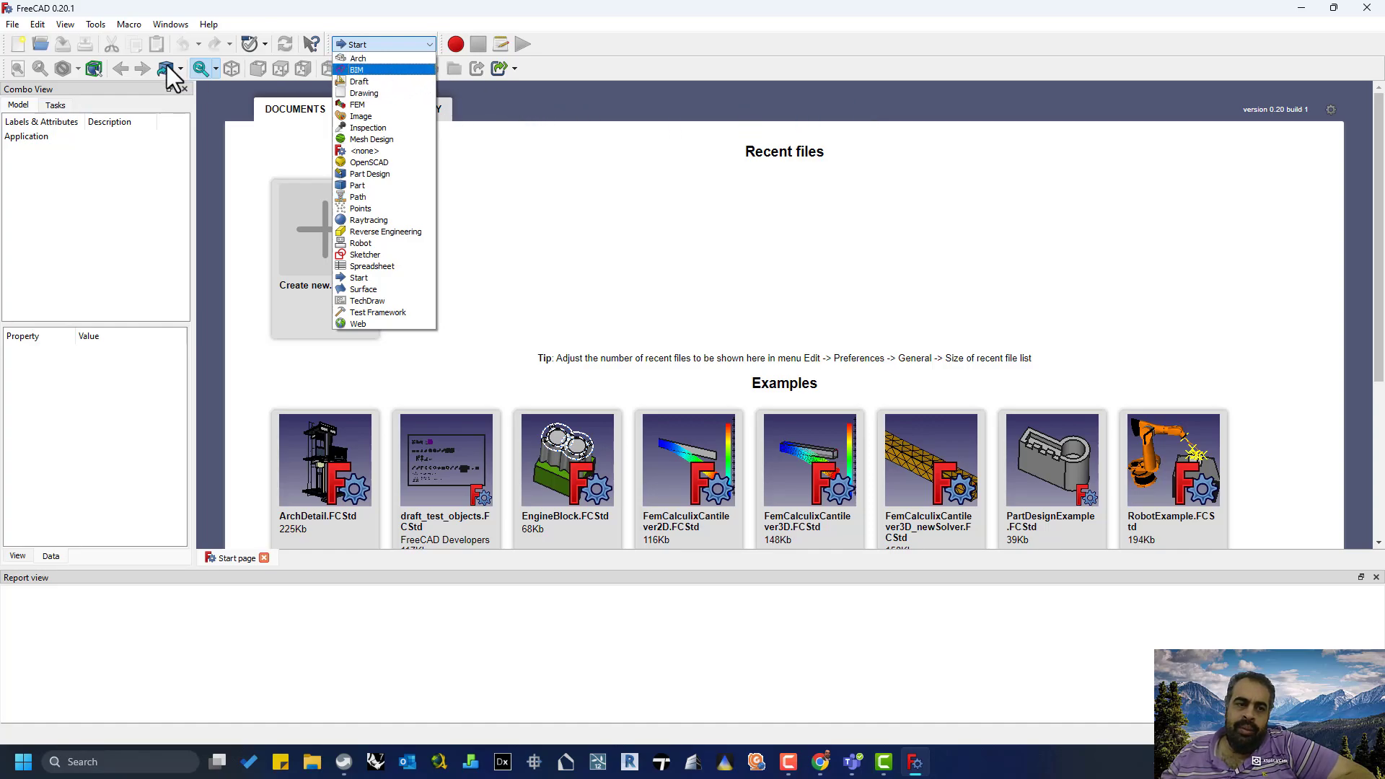
pyautogui.click(94, 26)
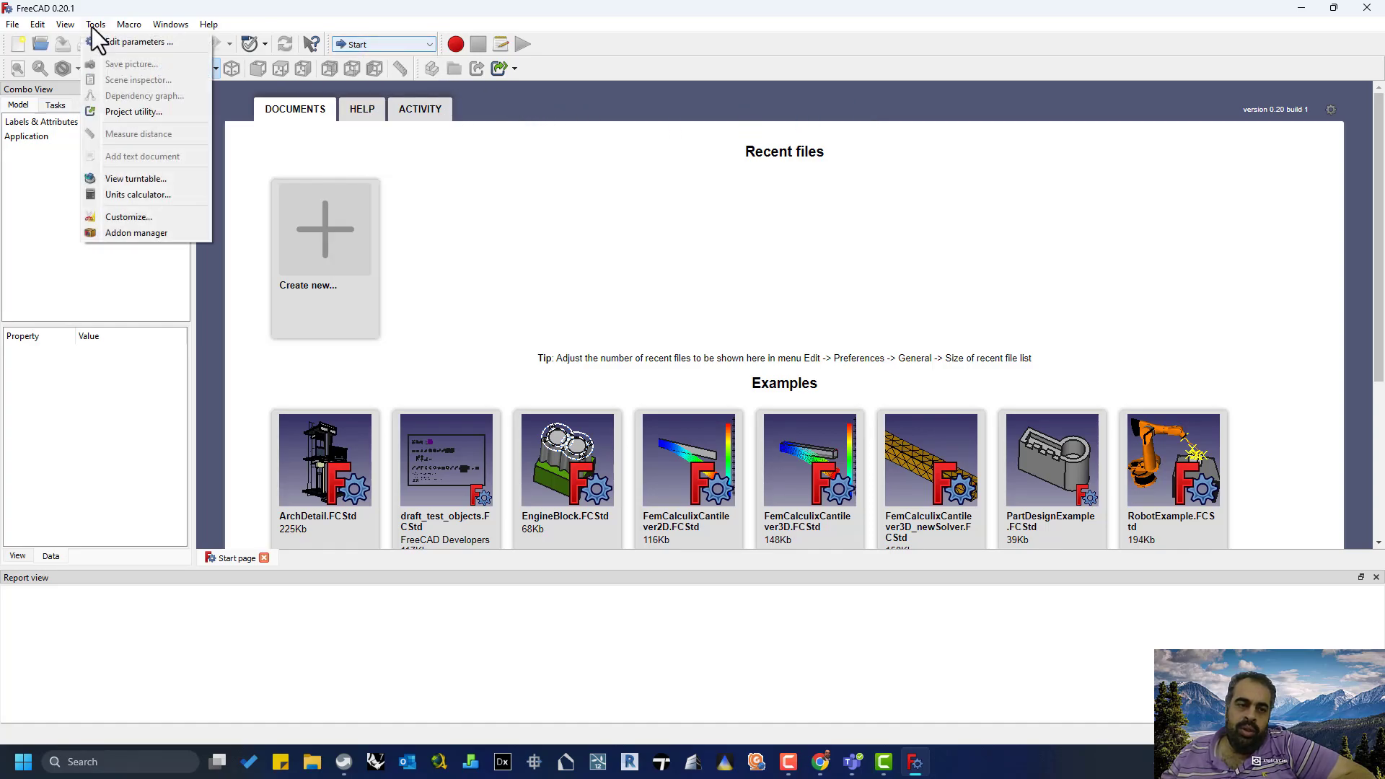
# - Confirm in the Addon Manager that BIM is at latest version 2021.12.0, then close it
pyautogui.click(125, 234)
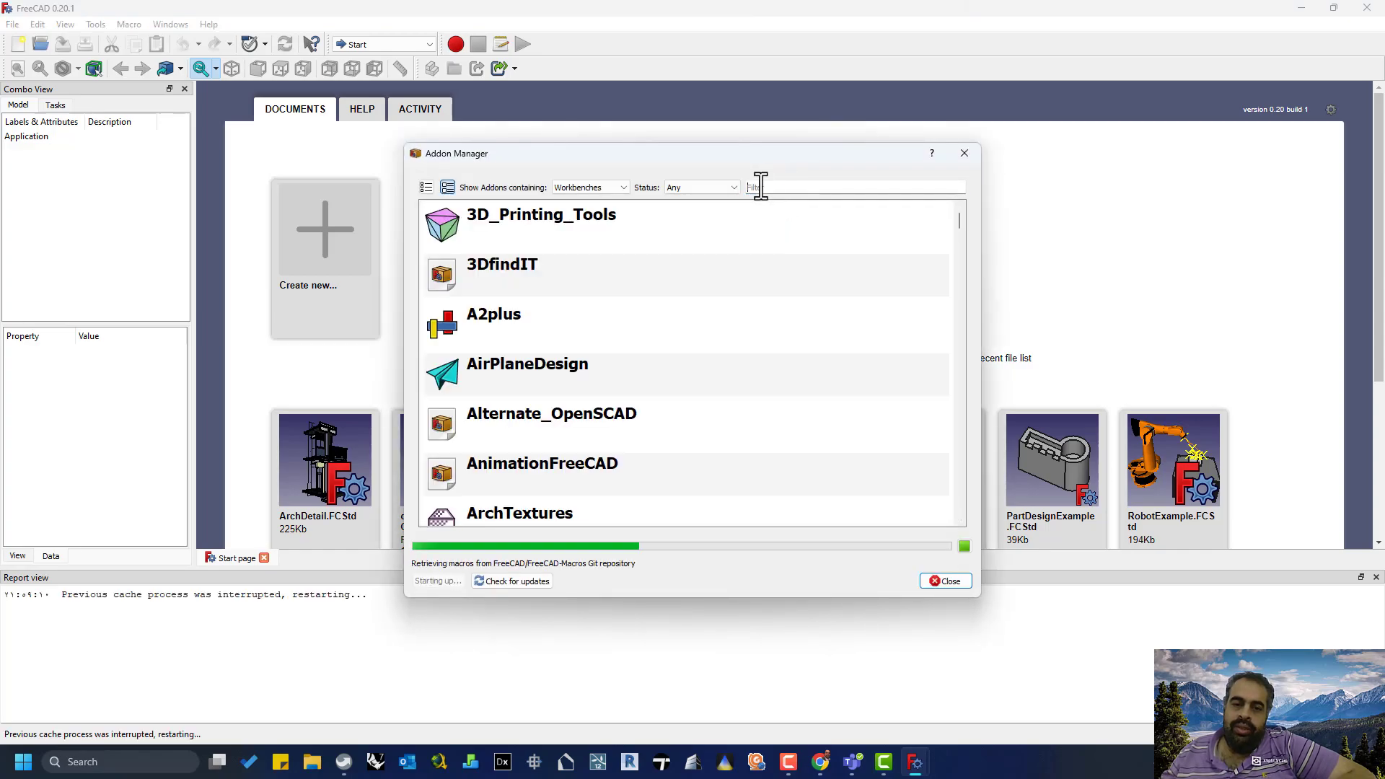
pyautogui.click(751, 187)
pyautogui.write('bim')
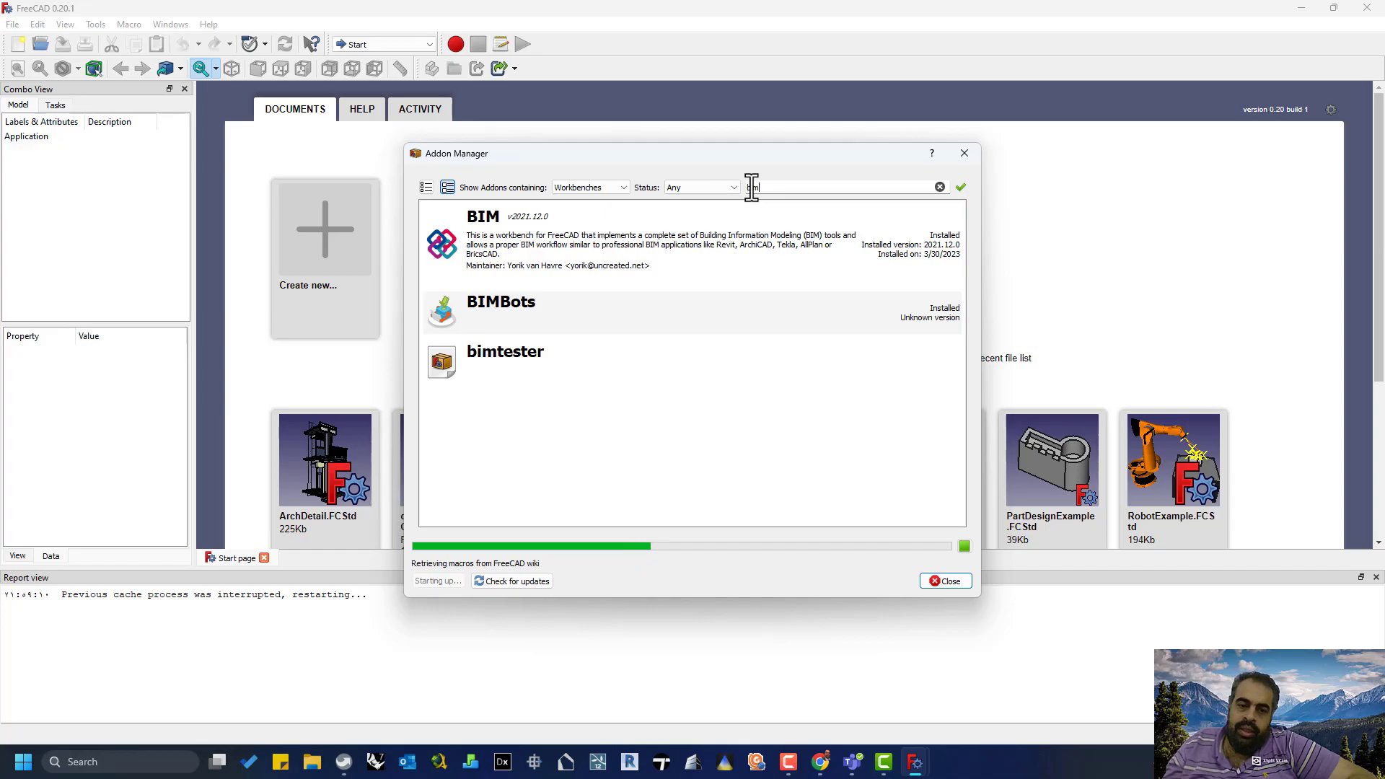
pyautogui.click(624, 240)
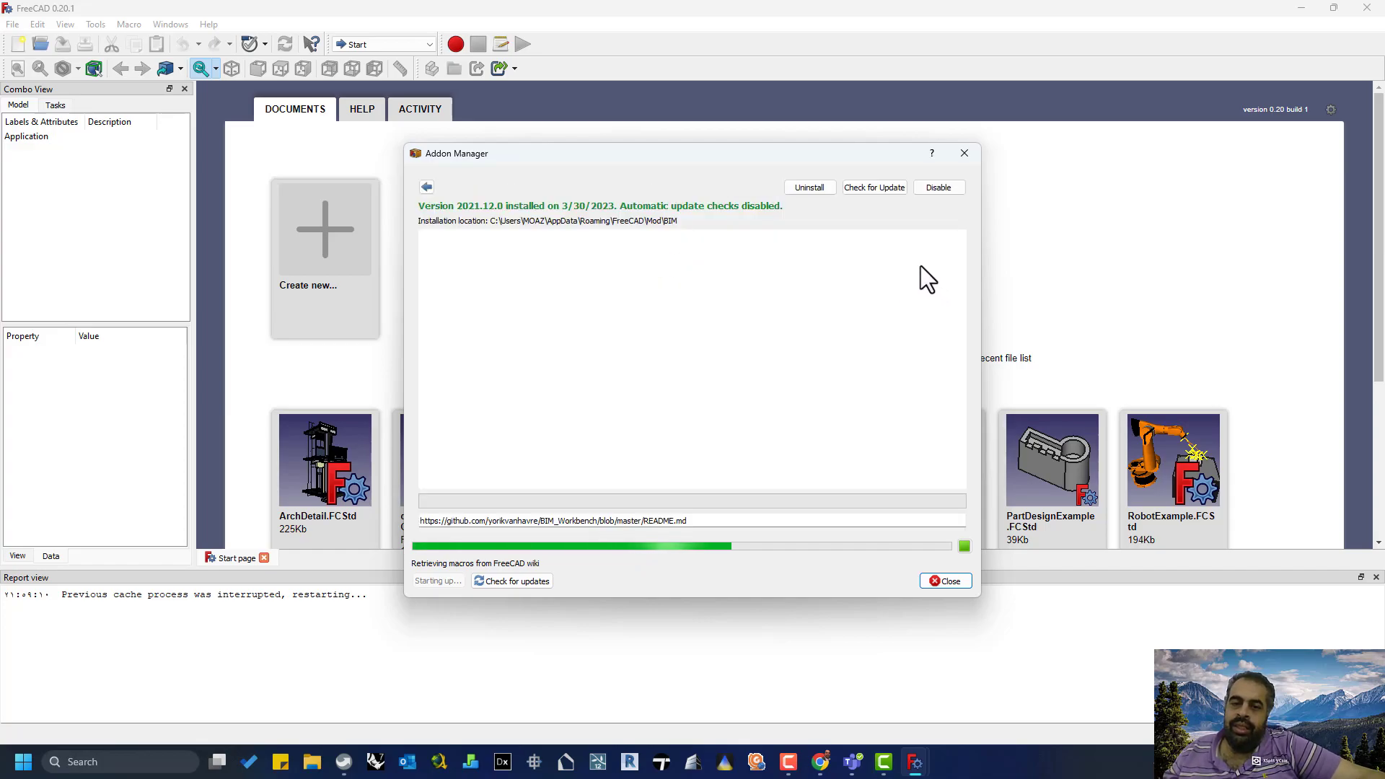
pyautogui.click(882, 190)
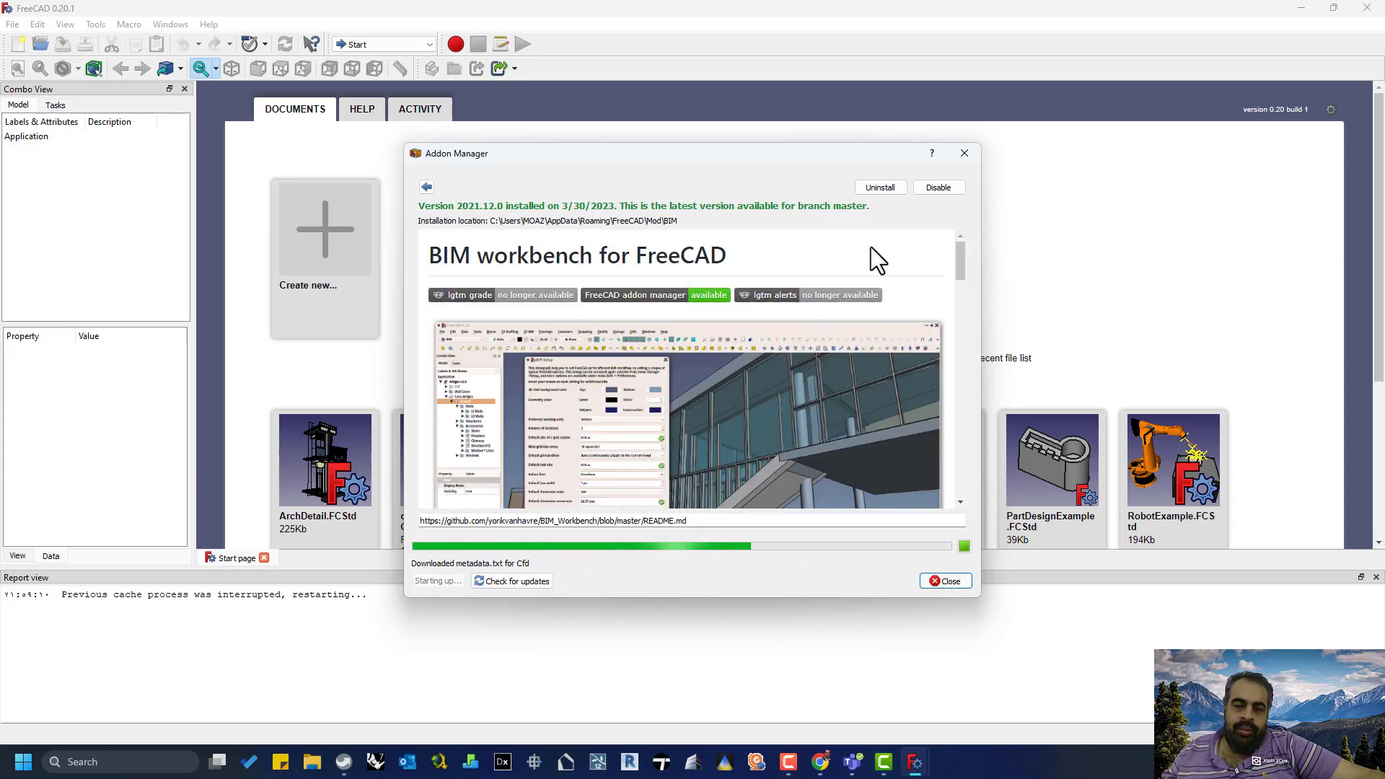
pyautogui.click(965, 154)
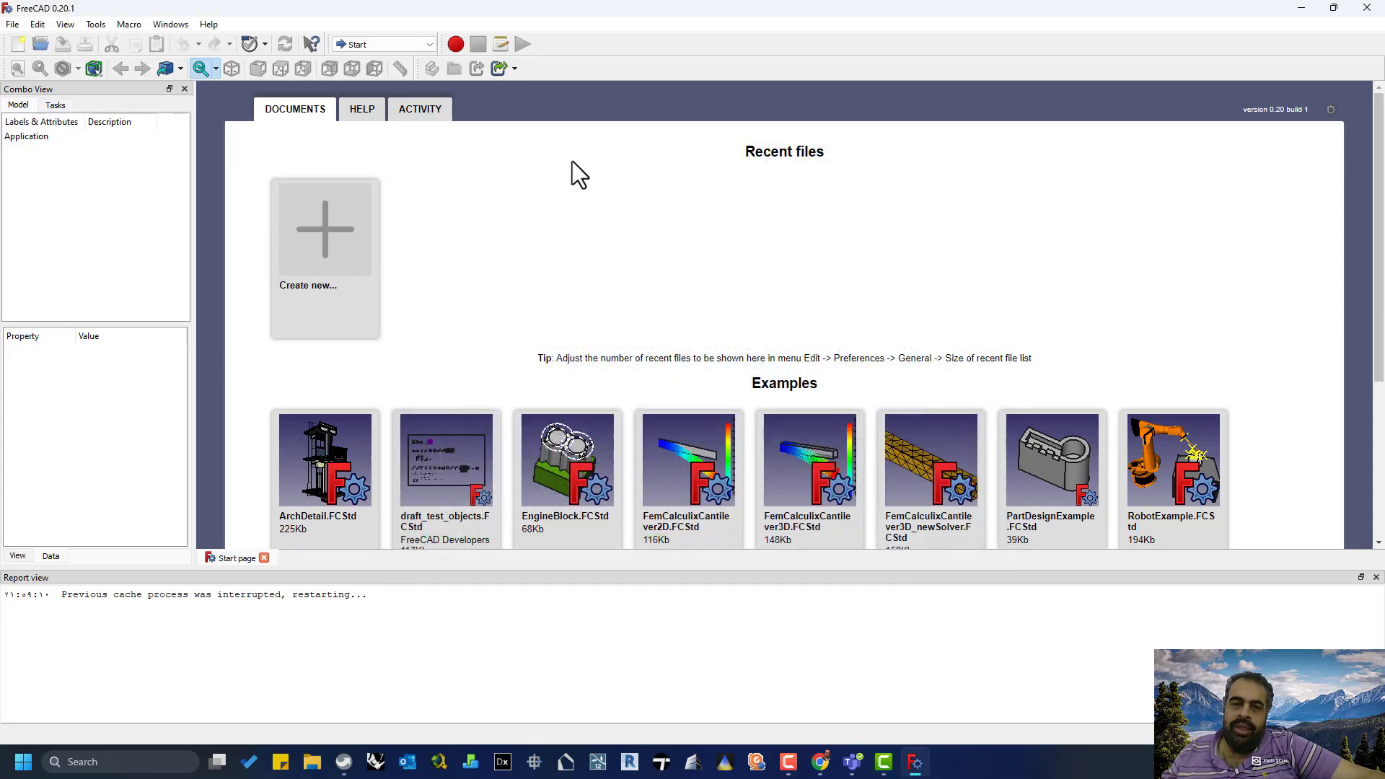
pyautogui.click(381, 45)
# - Switch to the BIM workbench and accept its welcome message
pyautogui.click(376, 70)
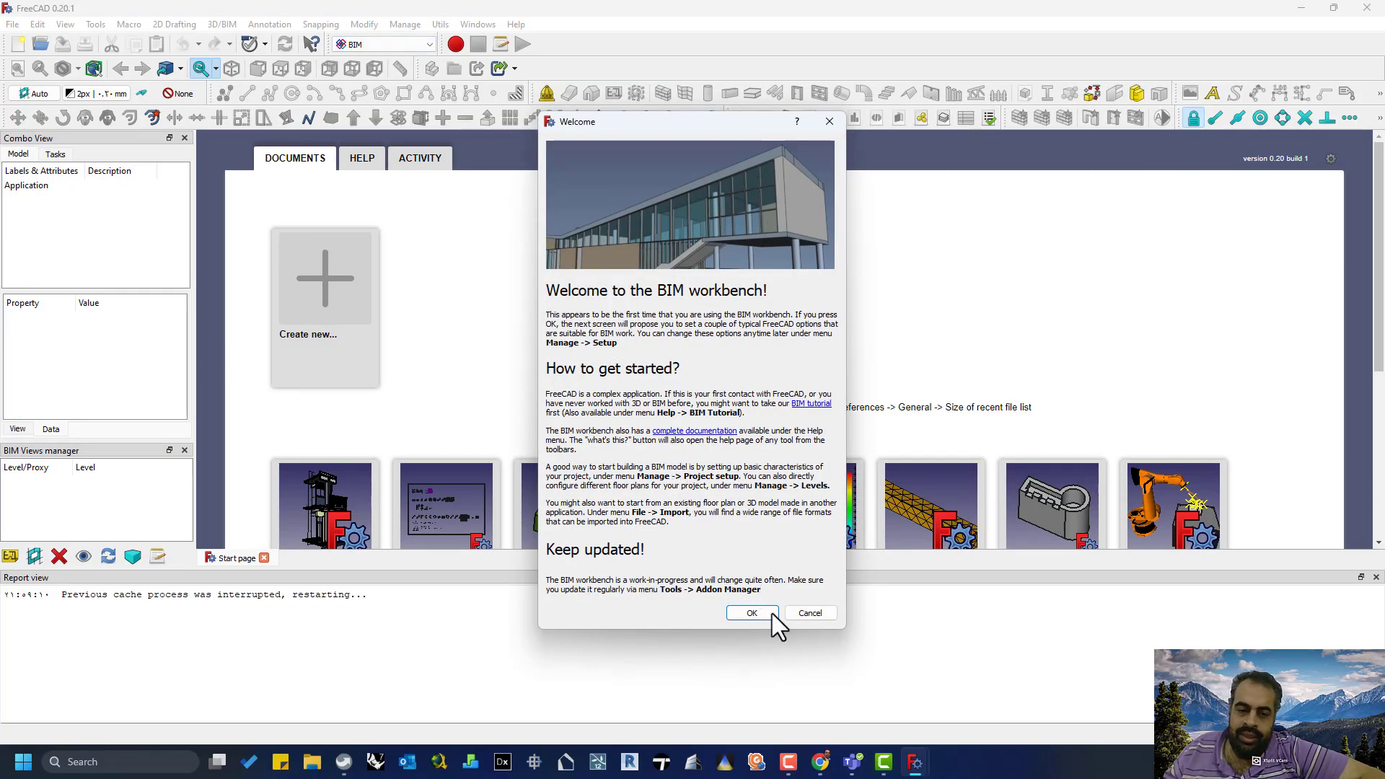
pyautogui.click(752, 614)
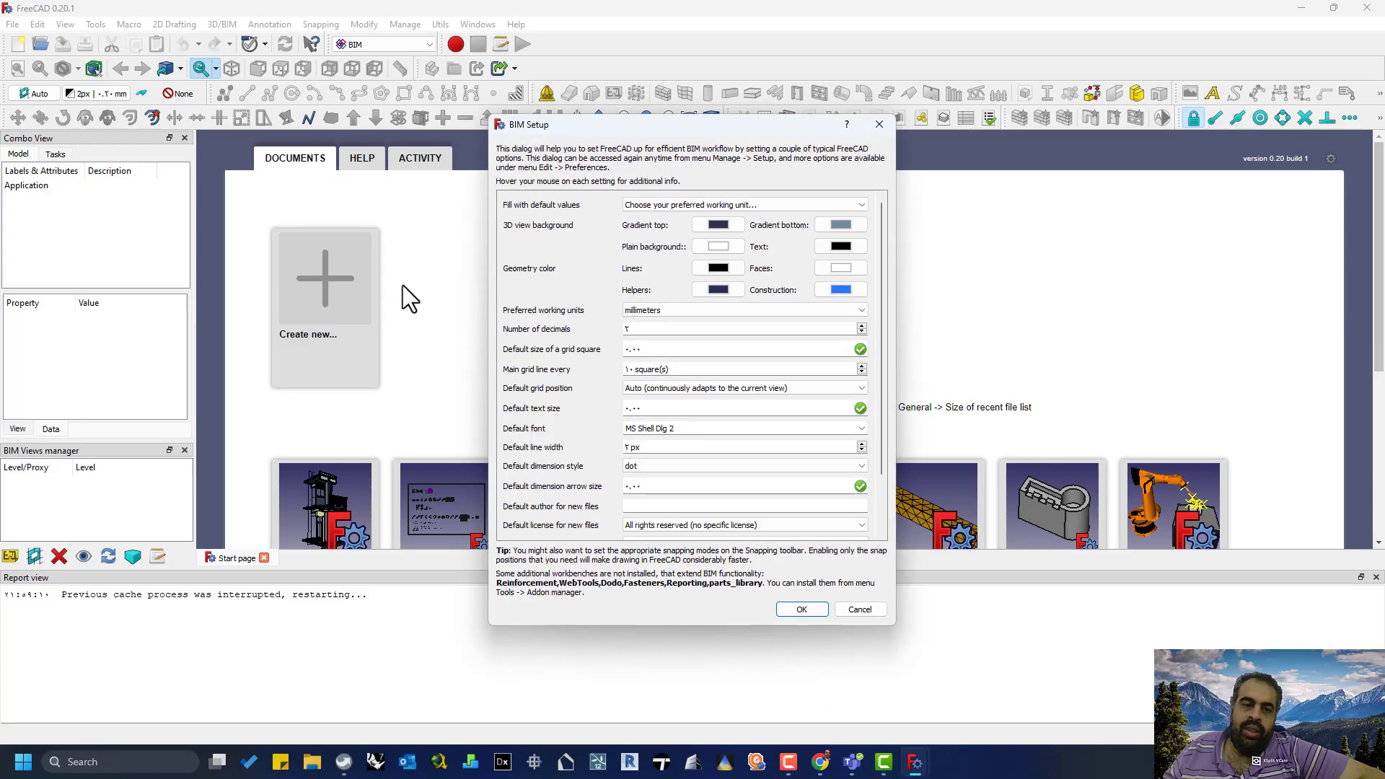
# - Apply BIM Setup's Meters defaults: meter working units, 0.1m grid, 0.2m text size
pyautogui.moveTo(615, 135); pyautogui.dragTo(751, 113)
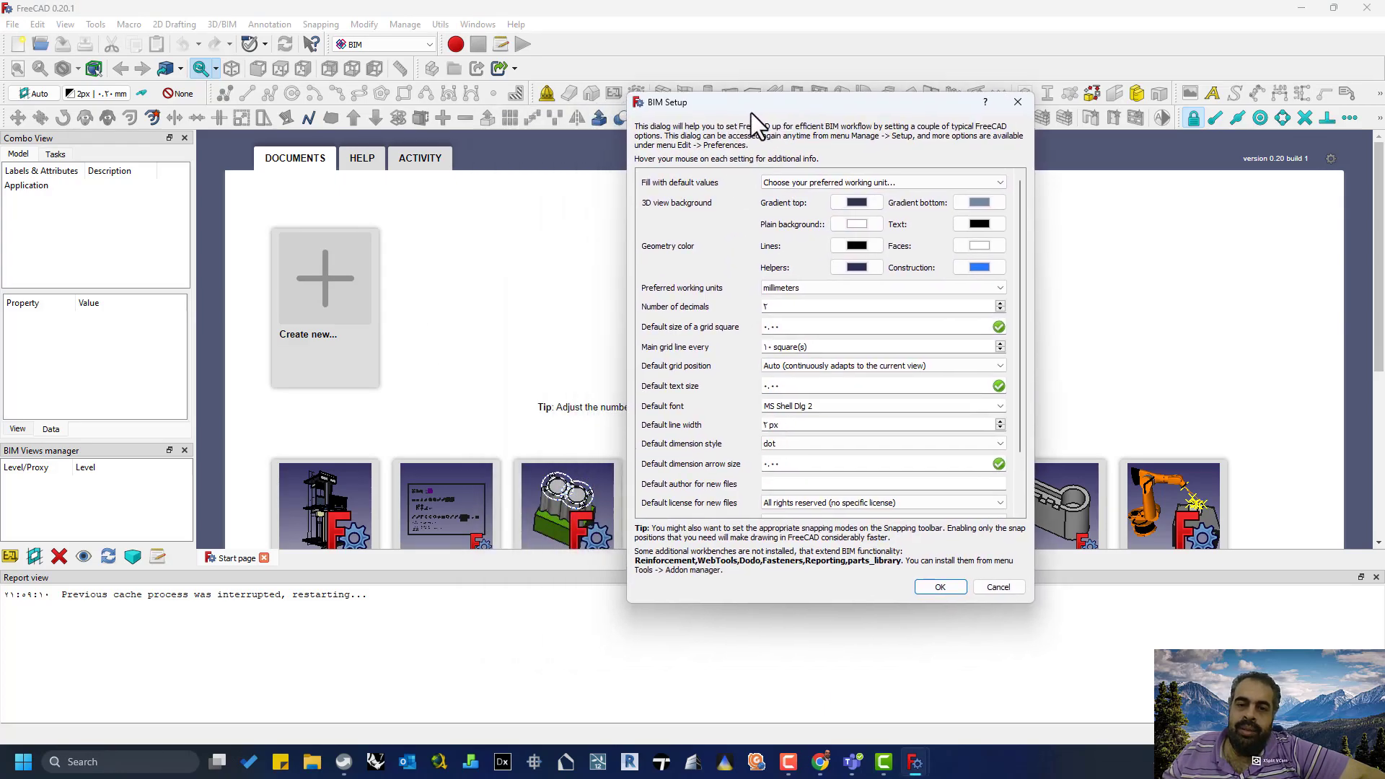
pyautogui.click(810, 183)
pyautogui.click(800, 212)
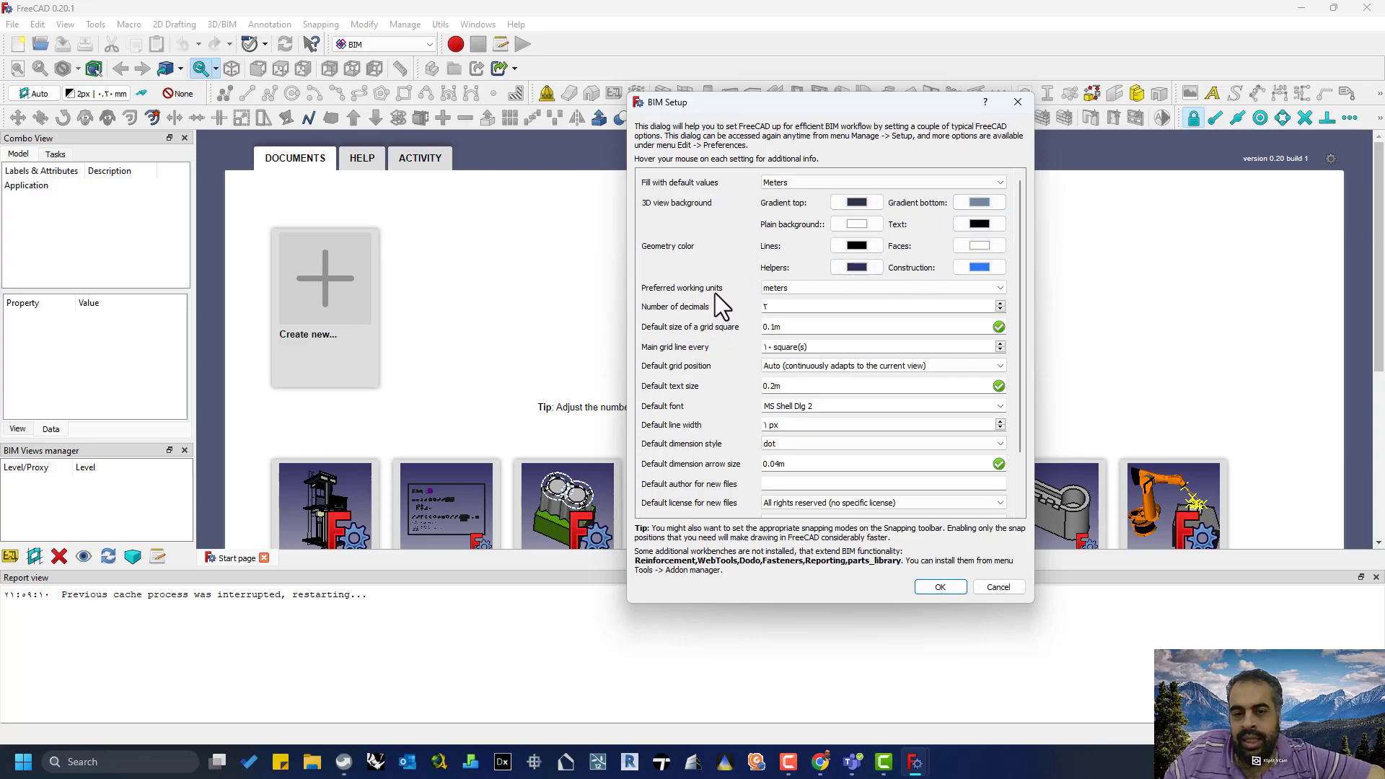
pyautogui.click(783, 289)
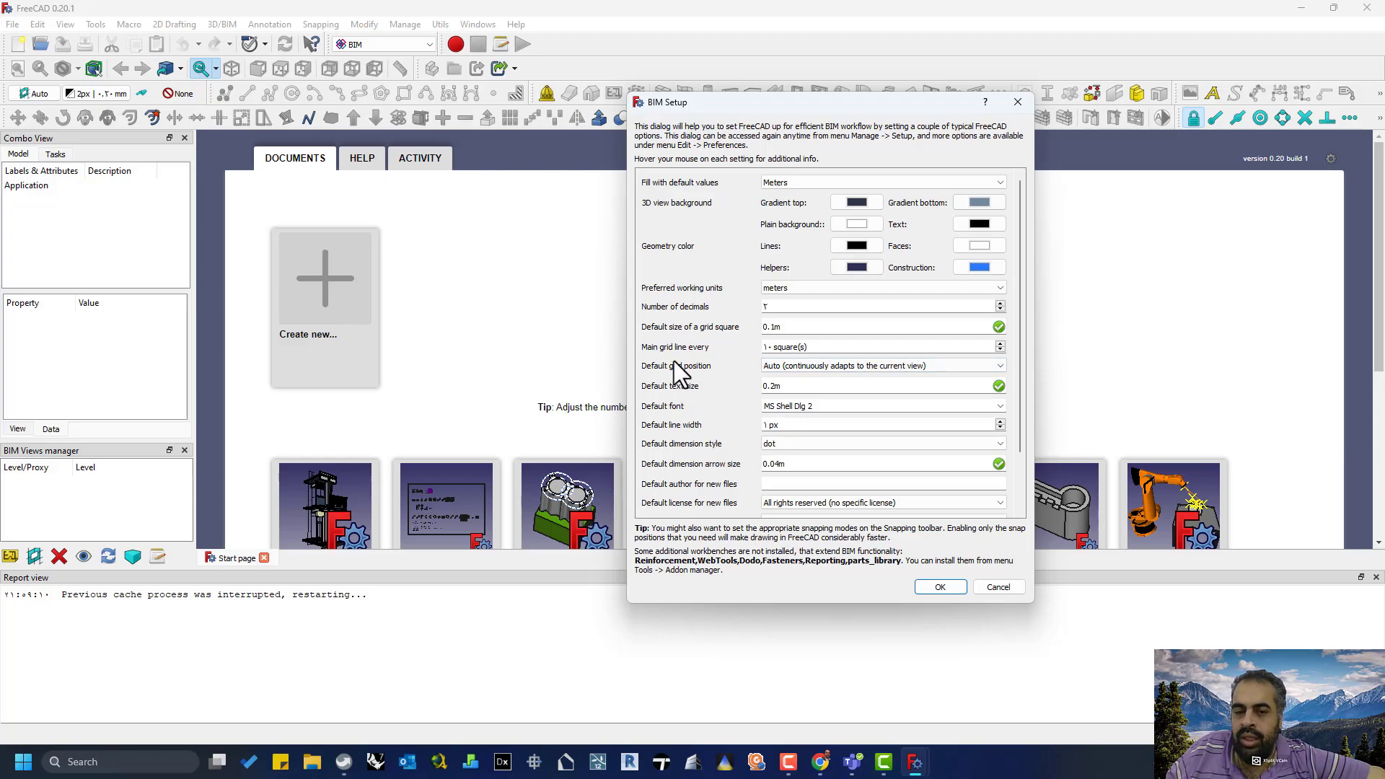
pyautogui.scroll(-3, 681, 427)
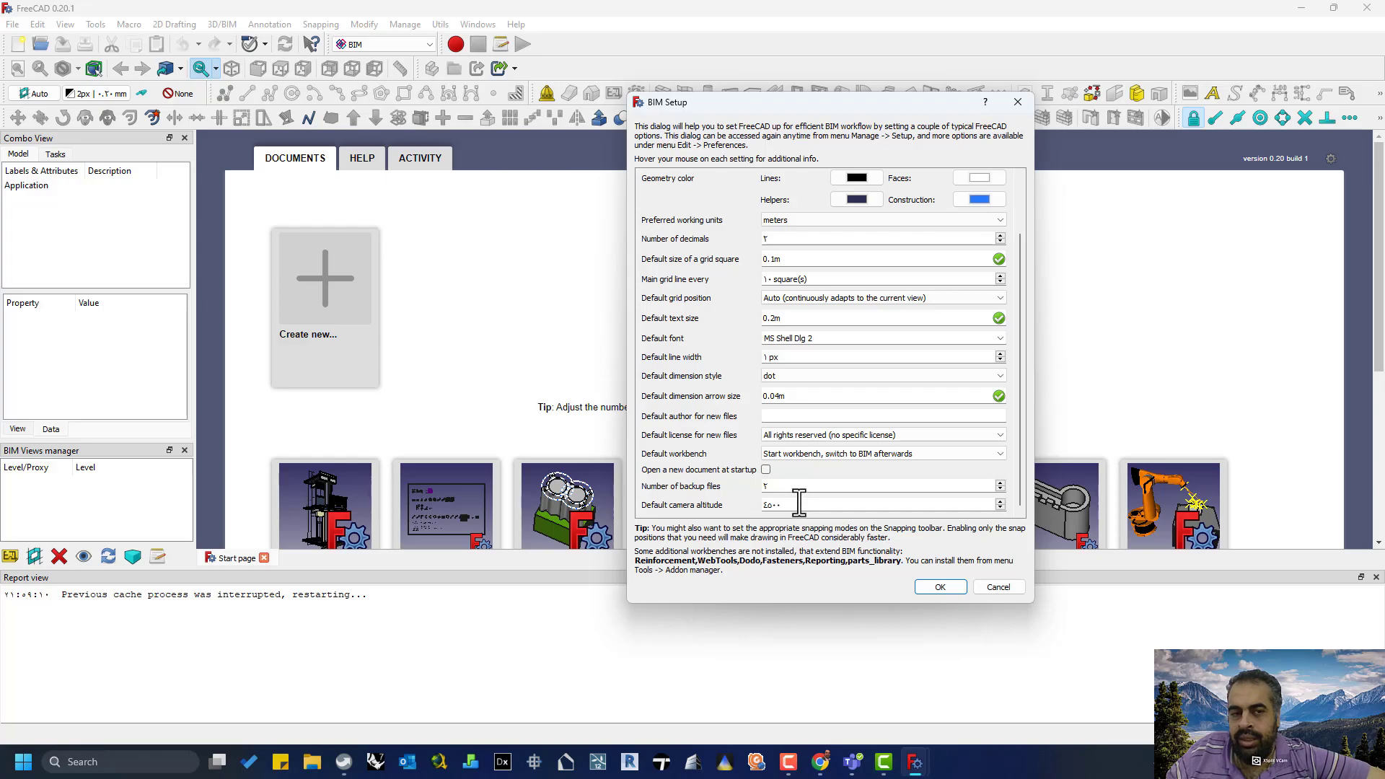
pyautogui.click(958, 590)
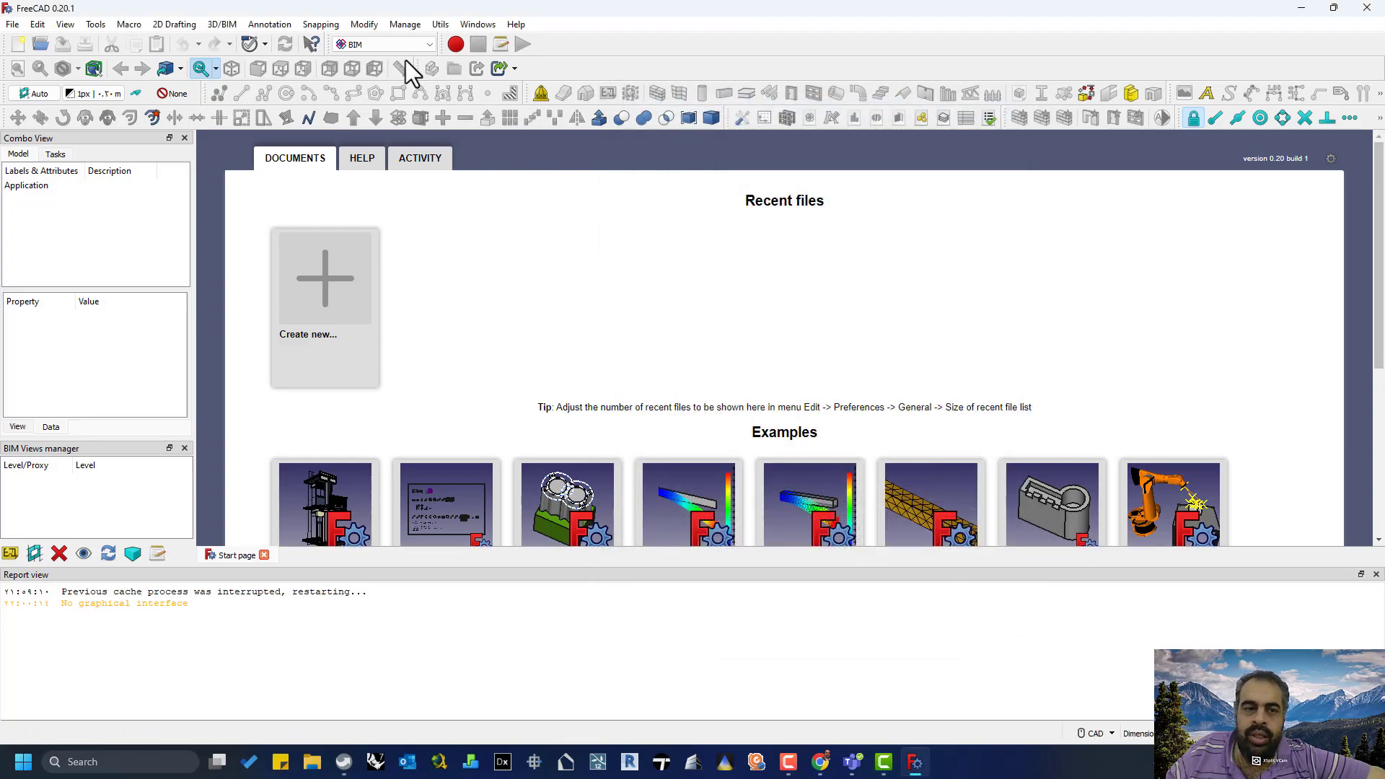
# - Reopen BIM Setup from the Manage menu and close it again
pyautogui.click(417, 26)
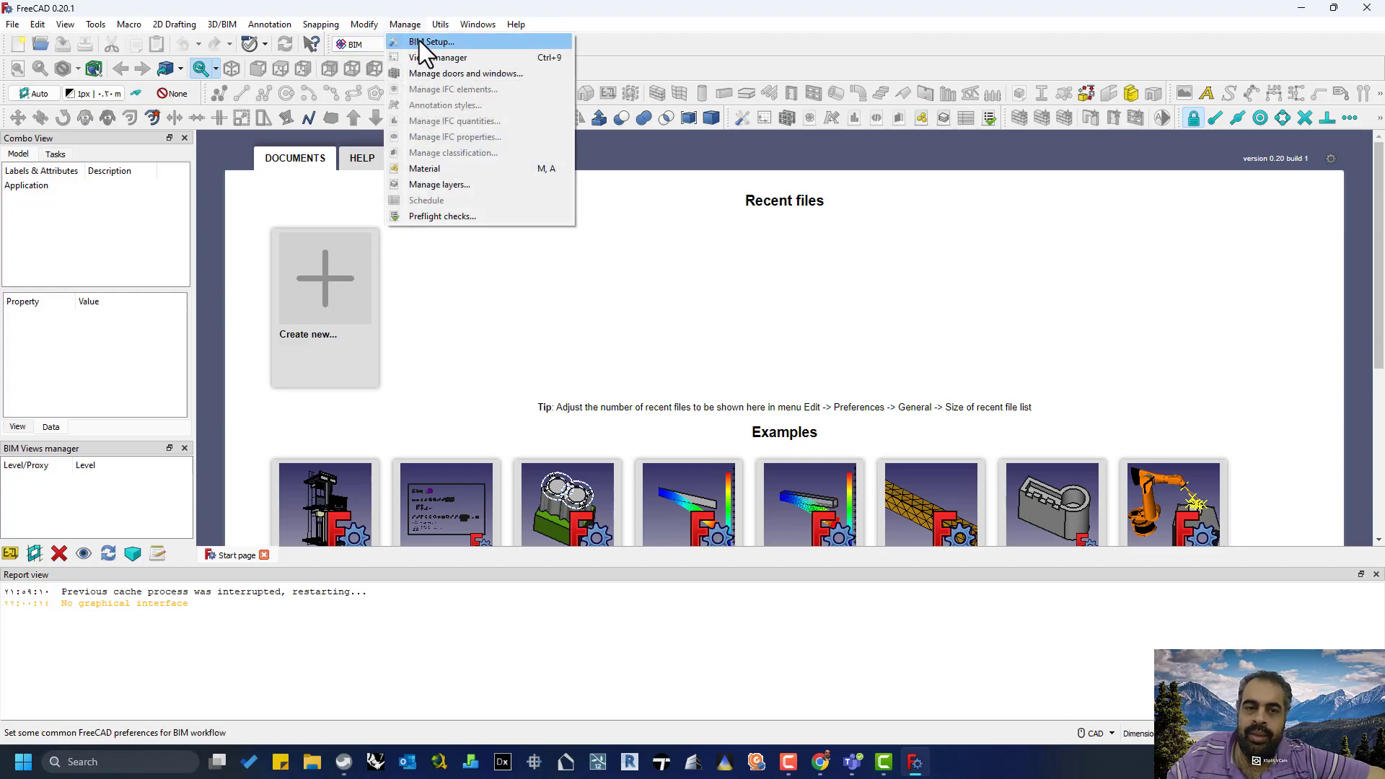
pyautogui.click(428, 43)
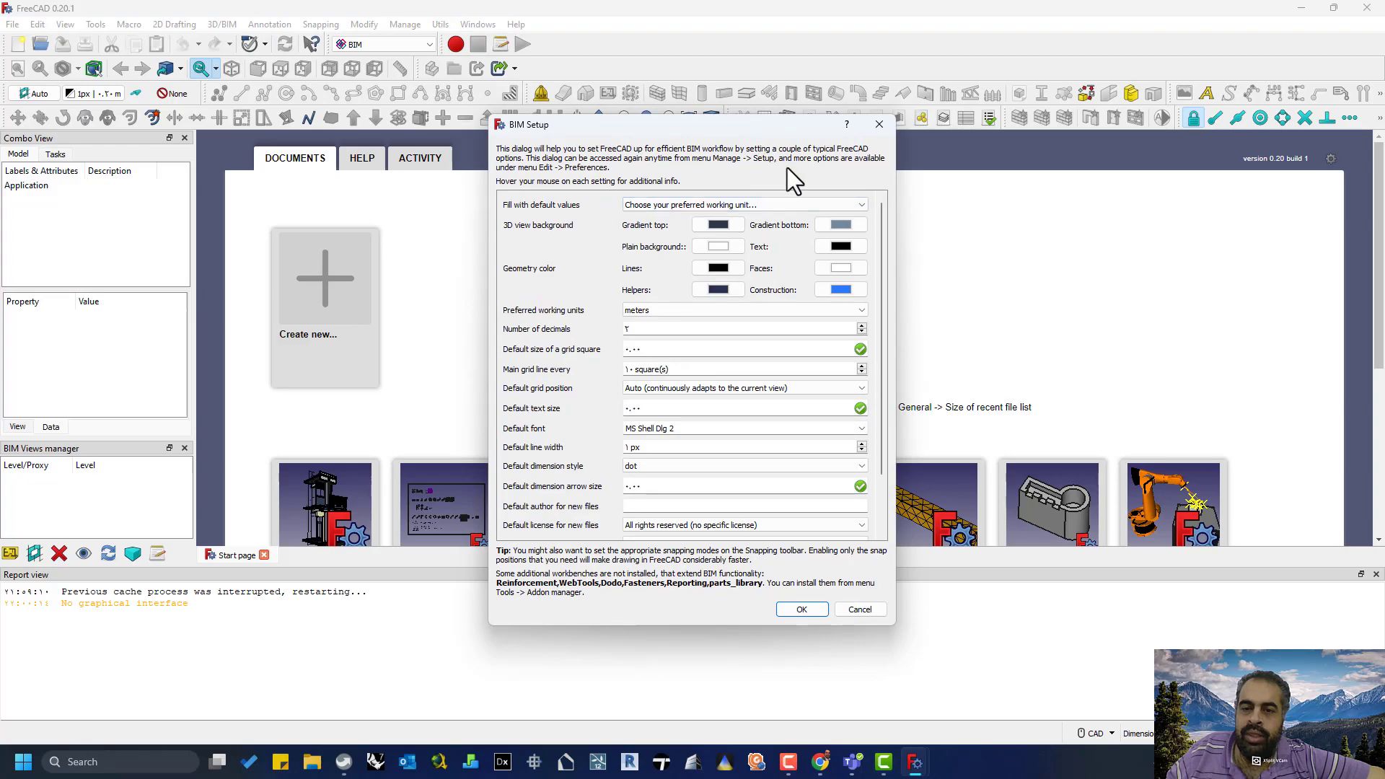
pyautogui.click(881, 124)
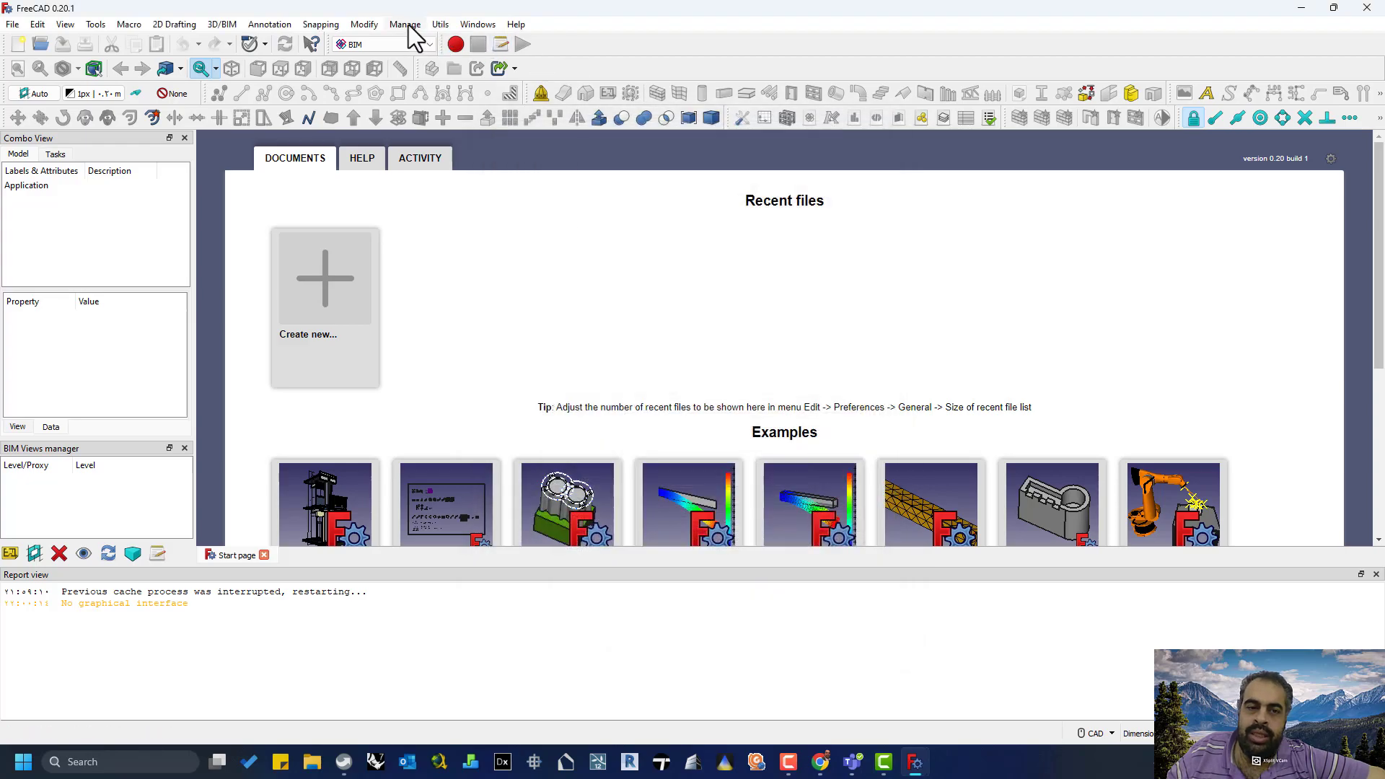
# - Toggle the BIM Views manager off and on, then undock it to float
pyautogui.click(408, 24)
pyautogui.click(461, 58)
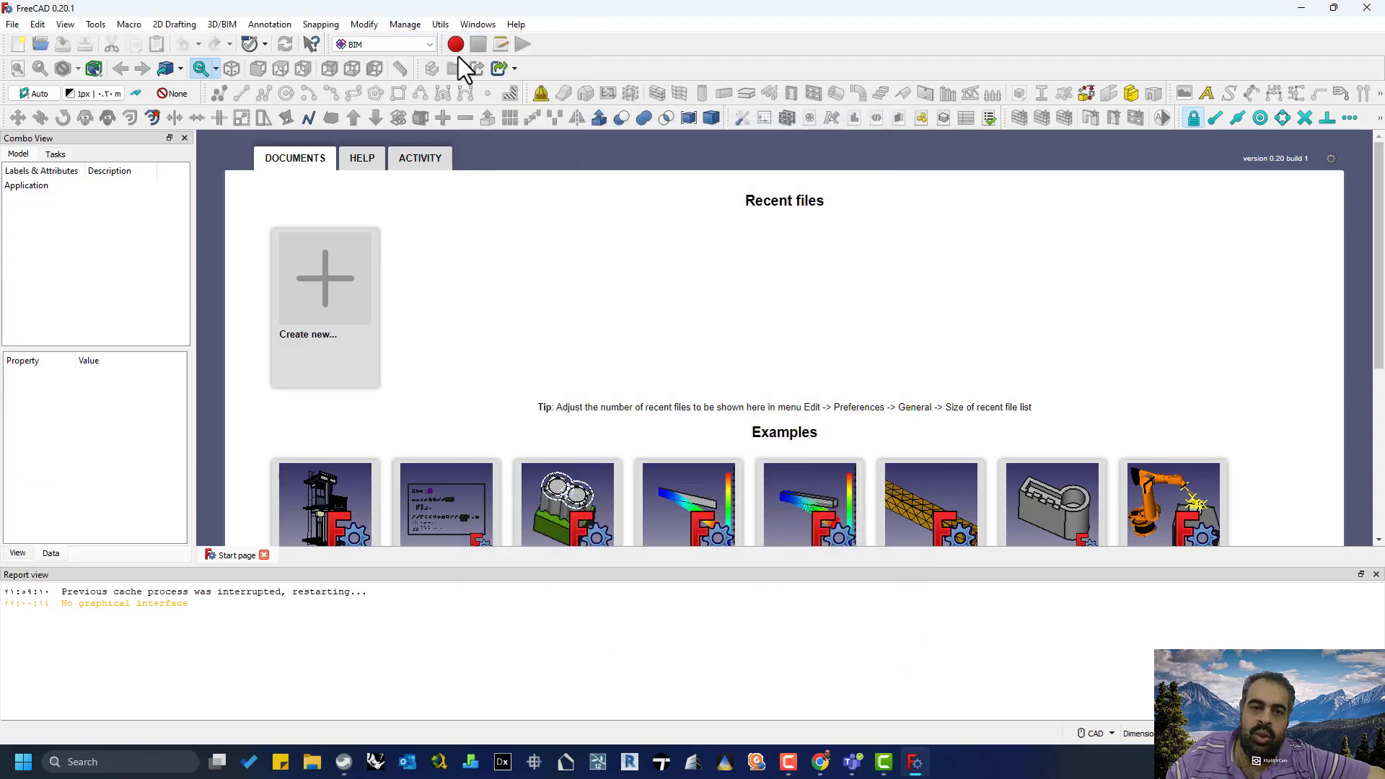
pyautogui.click(408, 25)
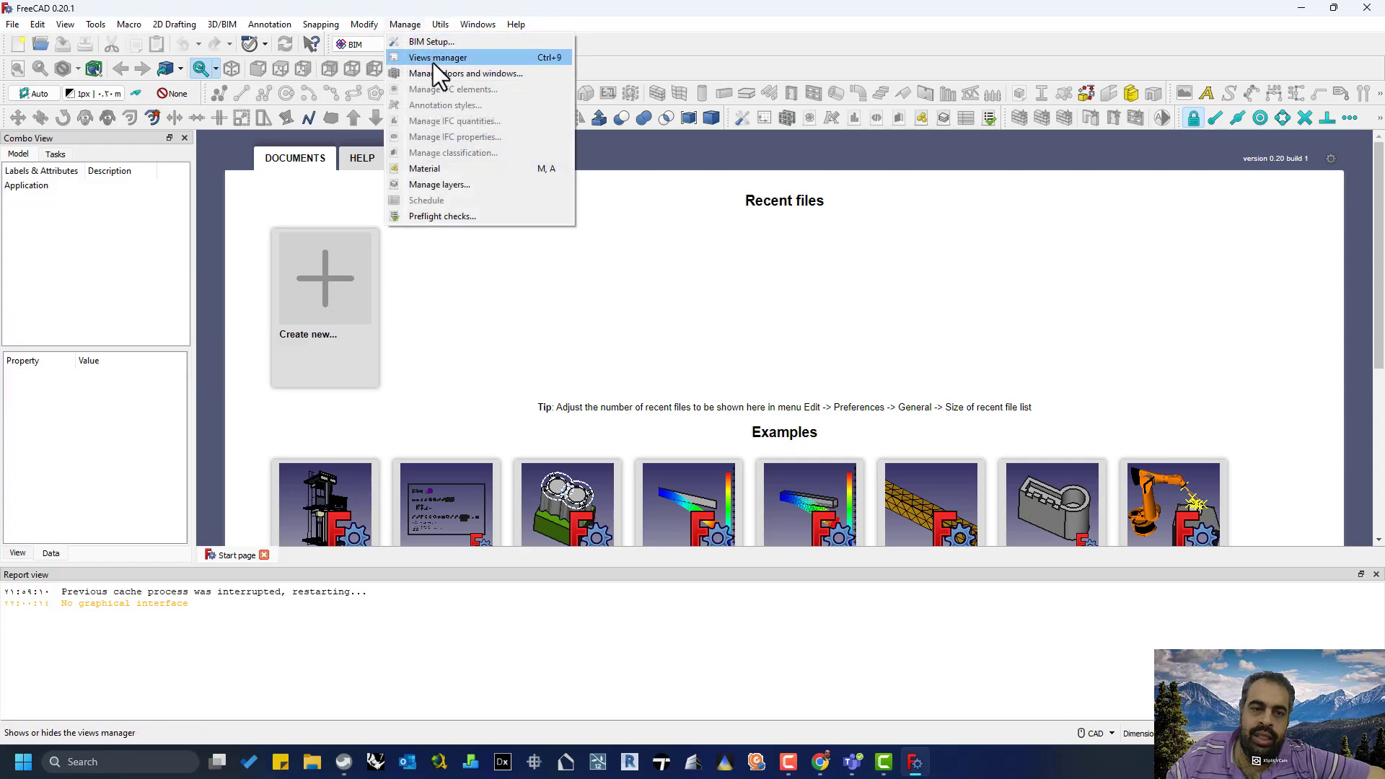
pyautogui.click(439, 61)
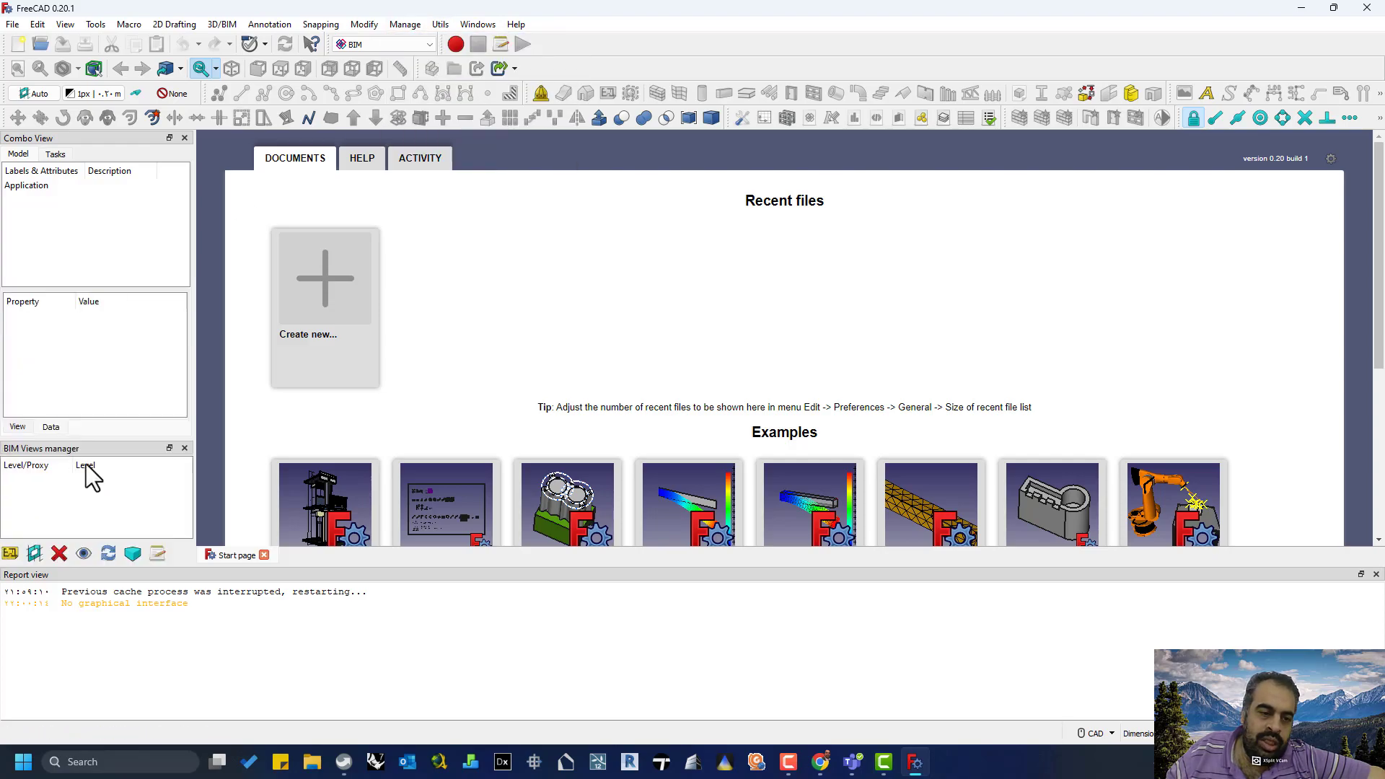
pyautogui.moveTo(85, 449); pyautogui.dragTo(345, 342)
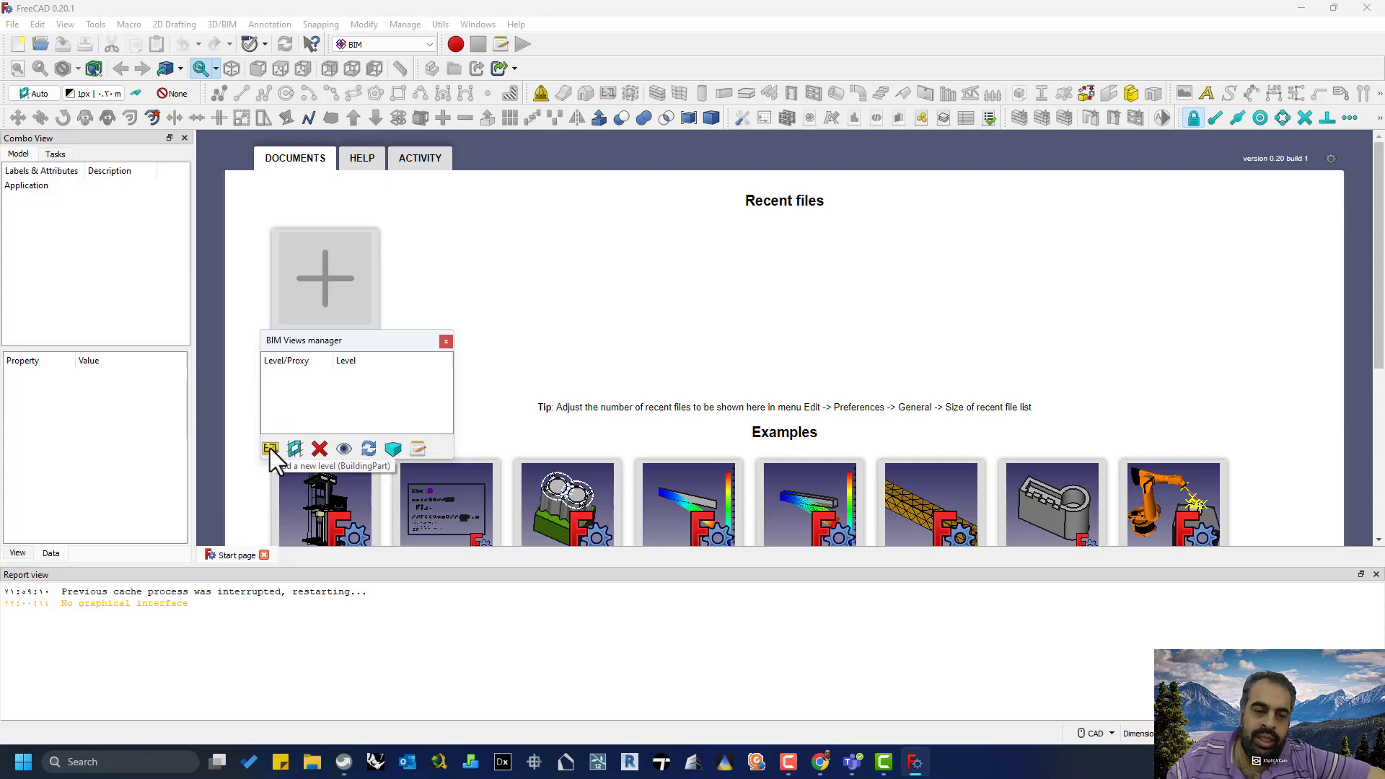
pyautogui.click(445, 341)
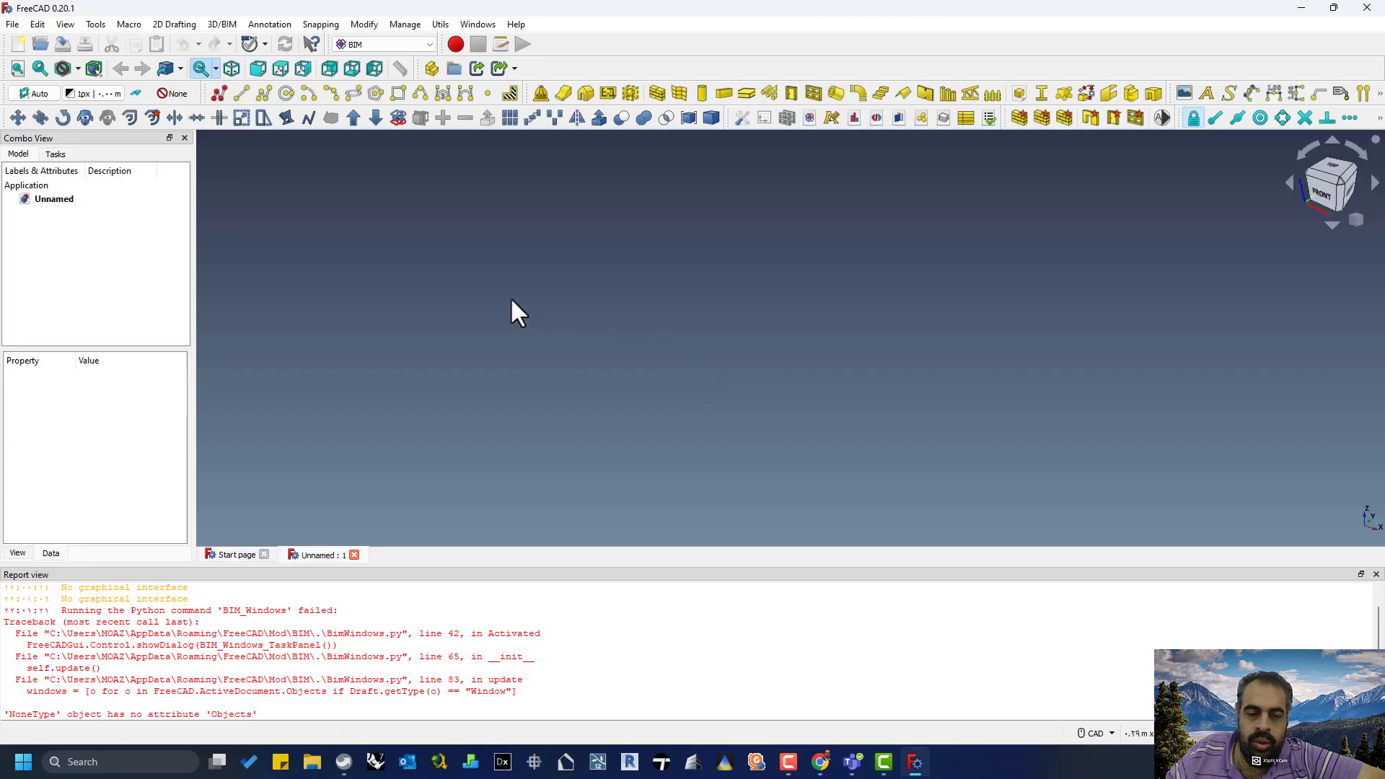
# - Restore the BIM Views manager panel and dock it in the left side area
pyautogui.rightClick(595, 66)
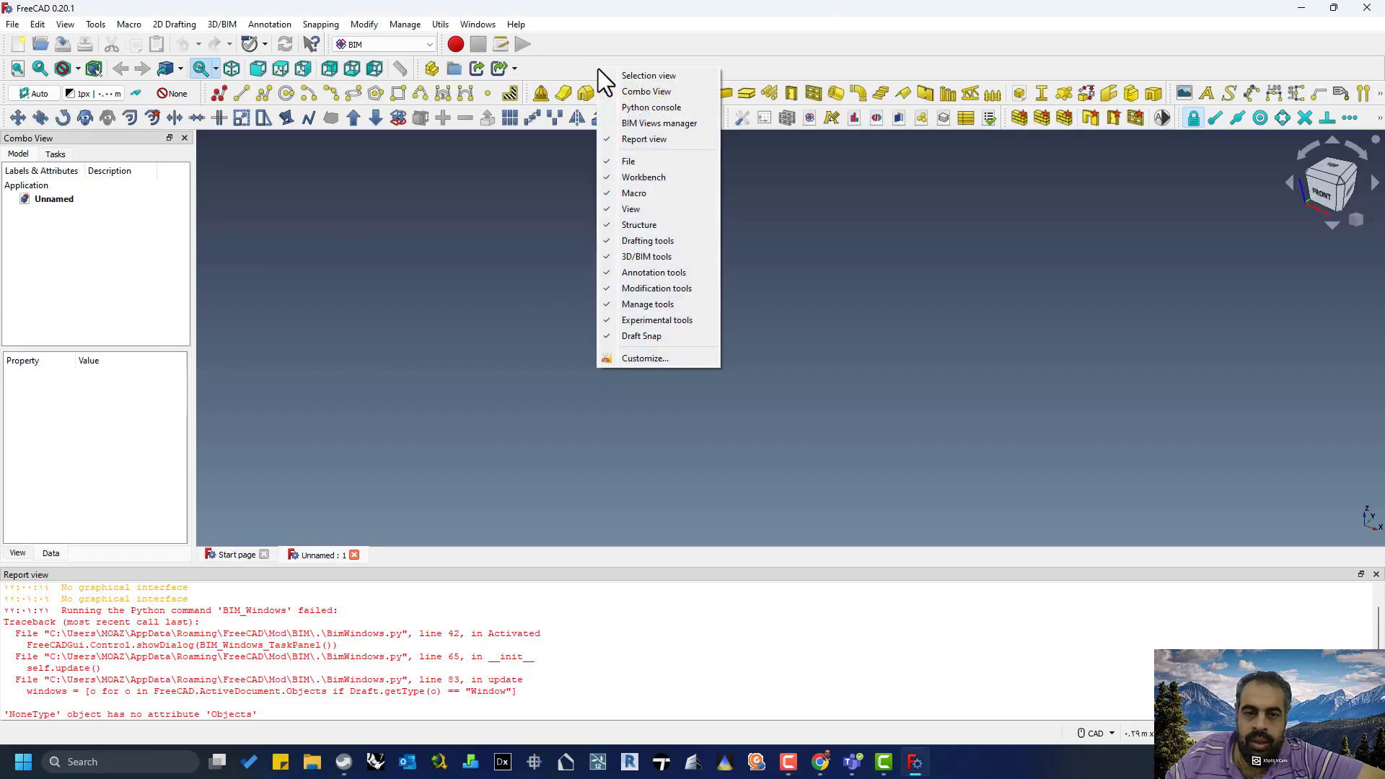
pyautogui.click(675, 126)
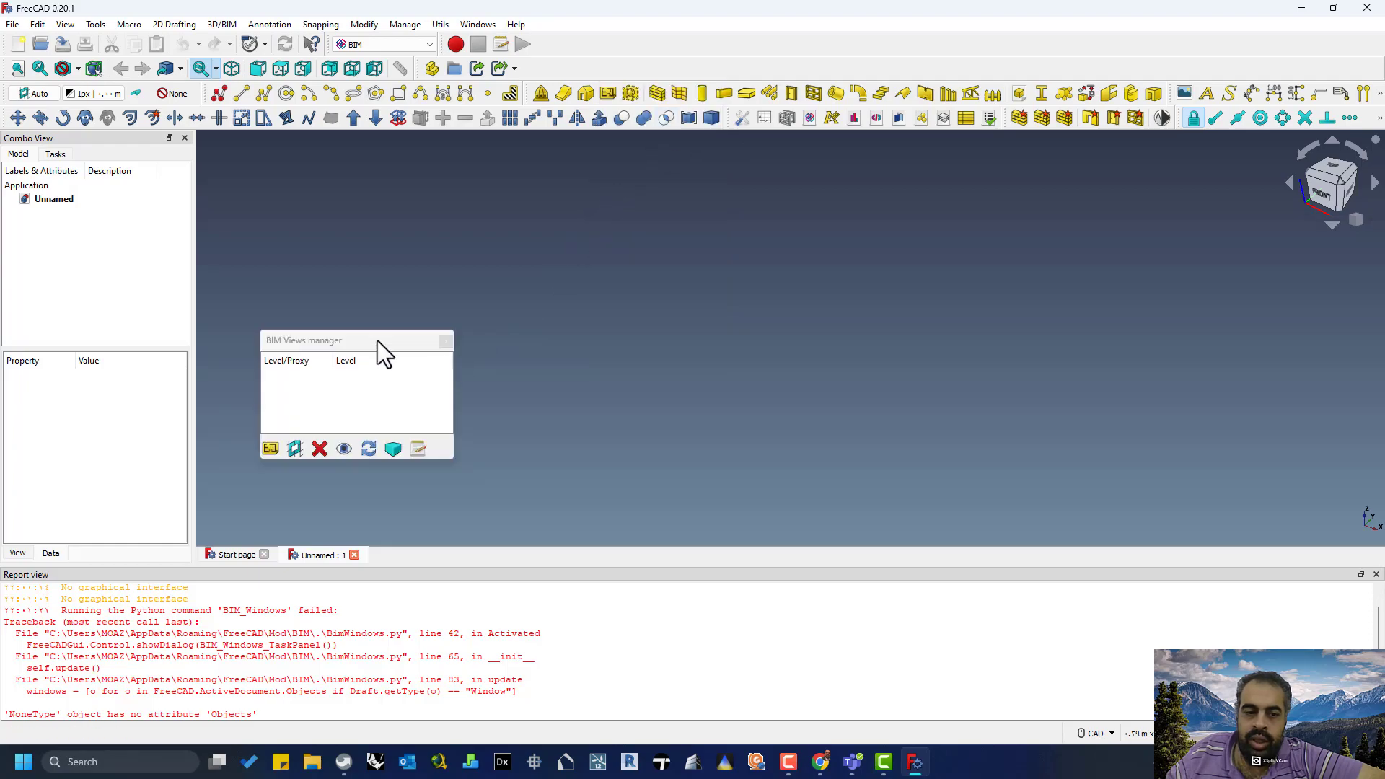
pyautogui.moveTo(291, 350)
pyautogui.mouseDown()
pyautogui.moveTo(125, 443)
pyautogui.moveTo(96, 442)
pyautogui.mouseUp()
# - Rerun BIM Setup and accept it unchanged
pyautogui.click(407, 26)
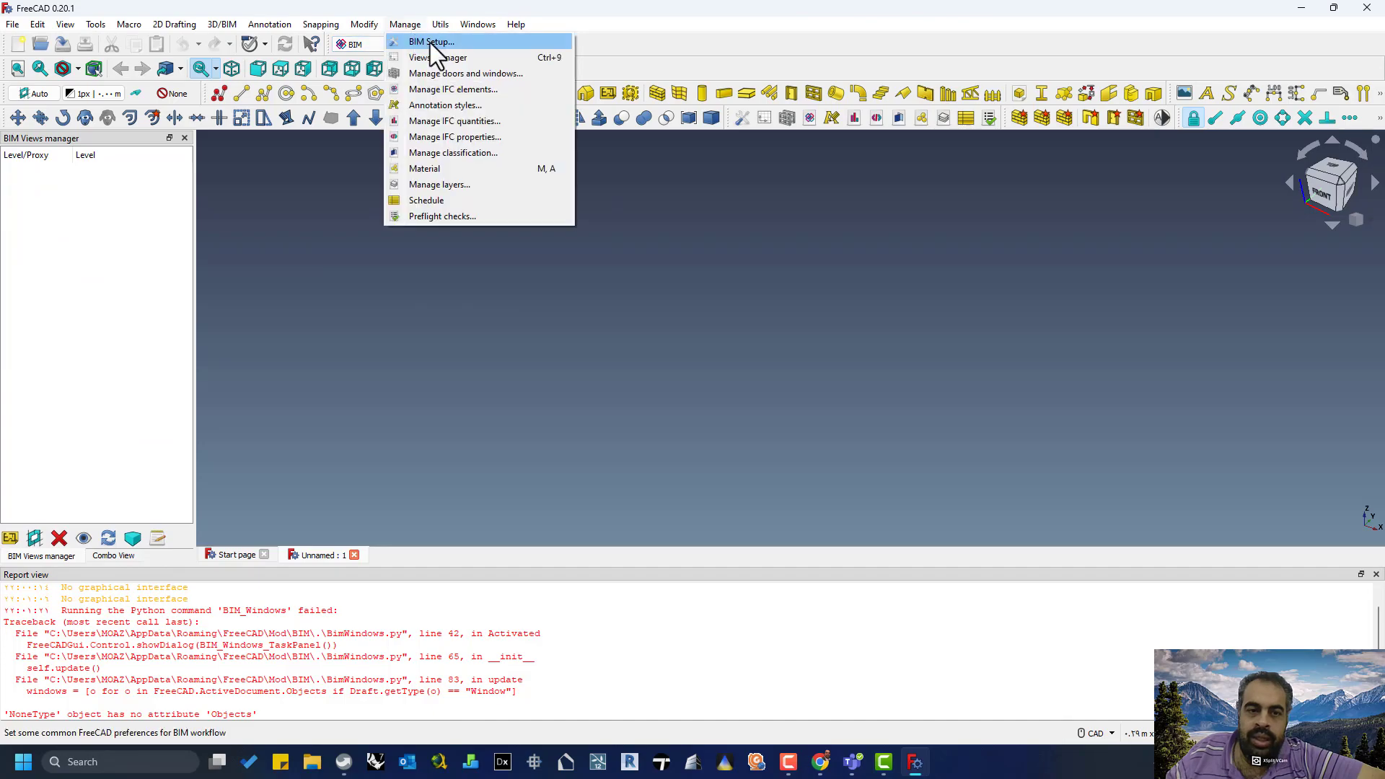
pyautogui.click(468, 44)
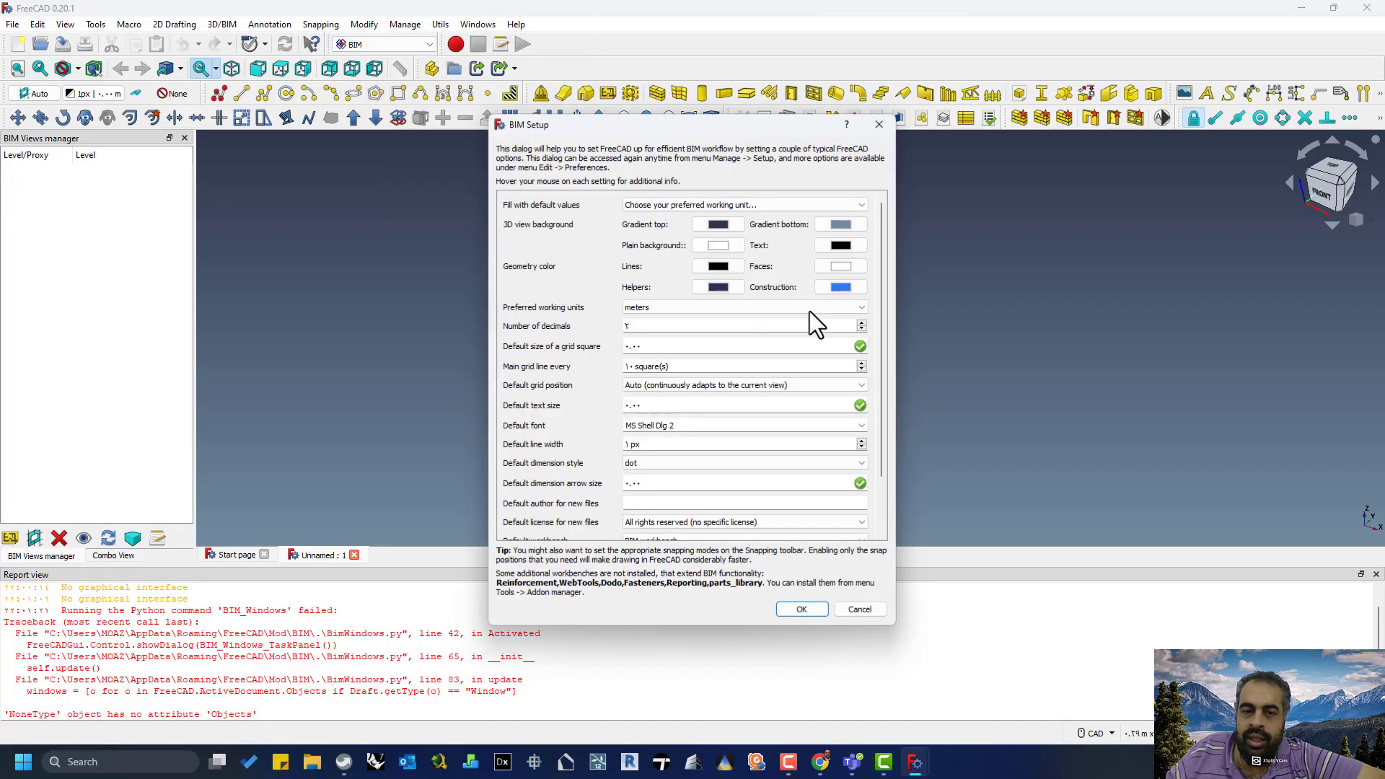
pyautogui.scroll(-2, 779, 397)
pyautogui.click(801, 610)
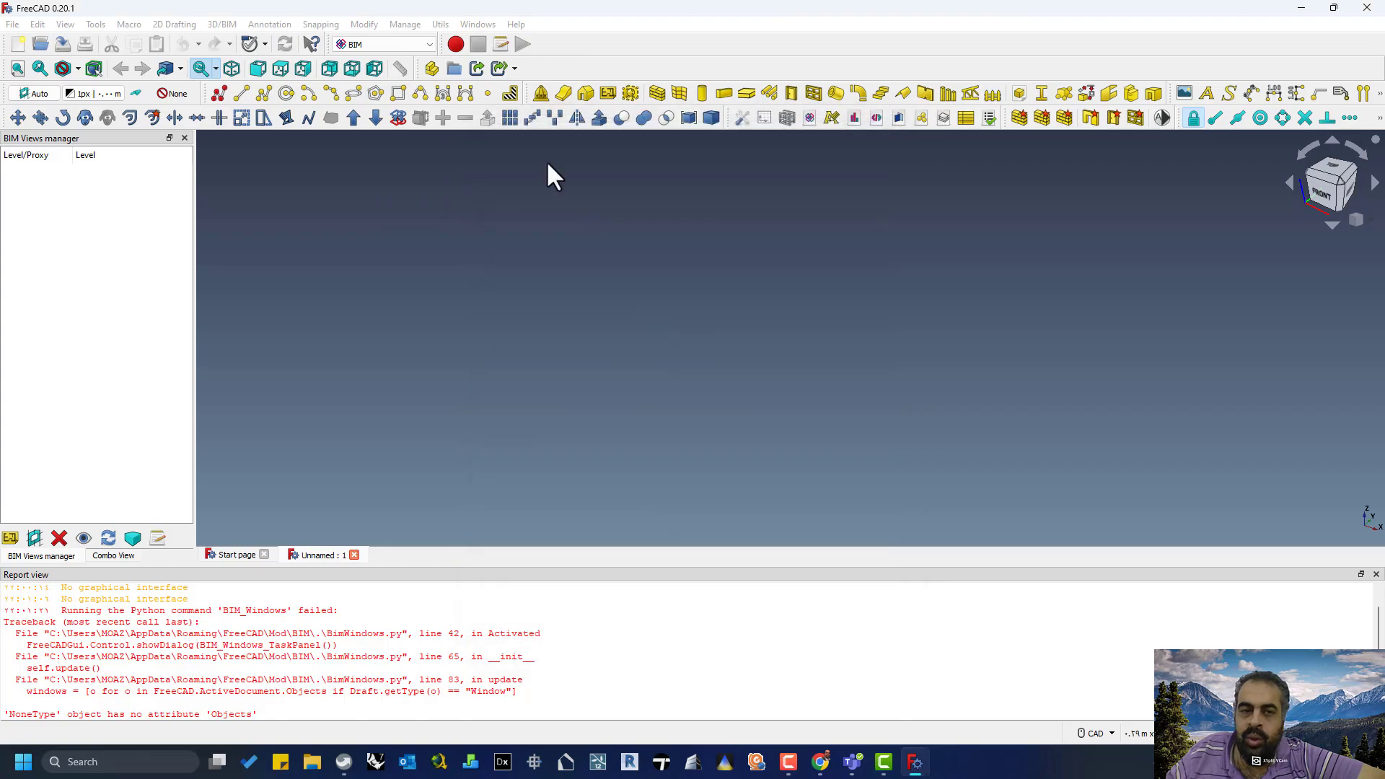
# - Toggle the Views manager off and on, then show doors and windows: 0 windows, 0 doors
pyautogui.click(405, 25)
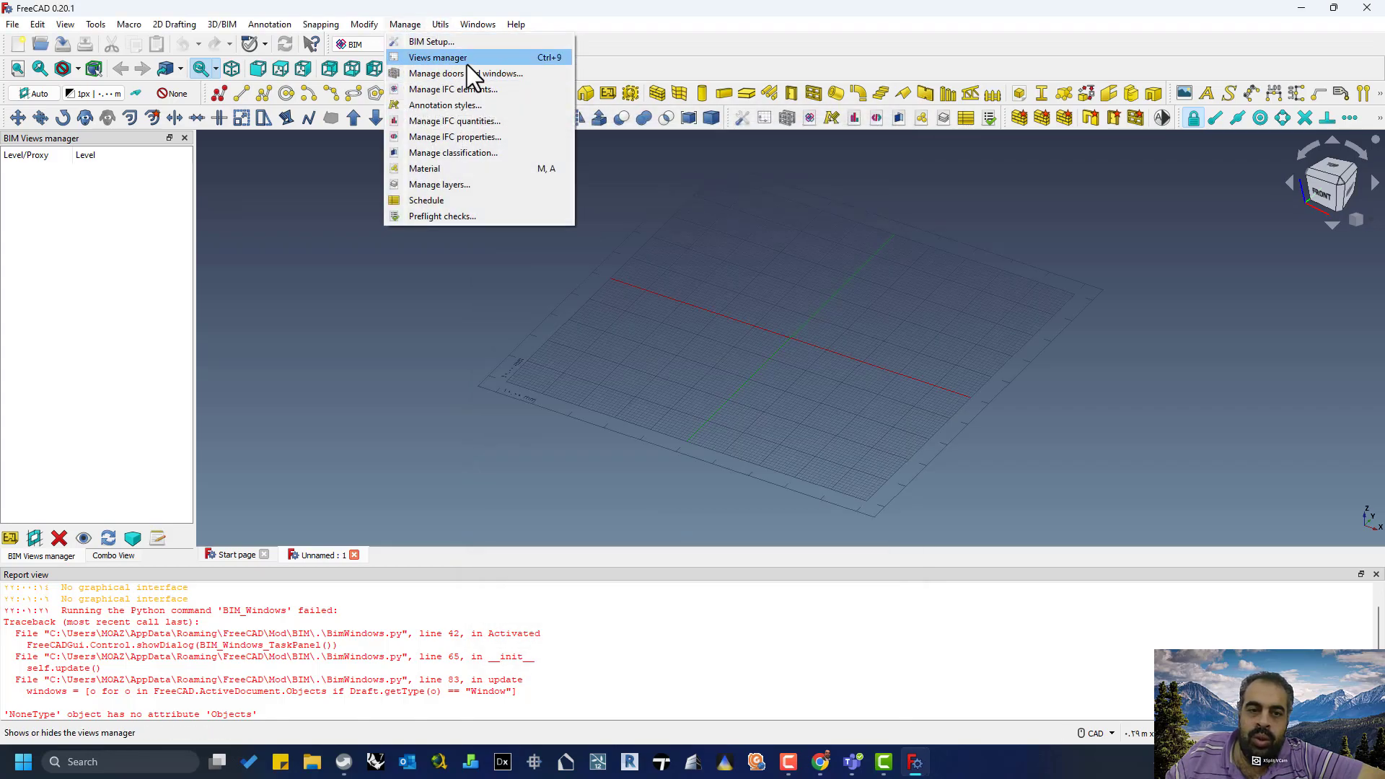
pyautogui.click(466, 64)
pyautogui.click(391, 27)
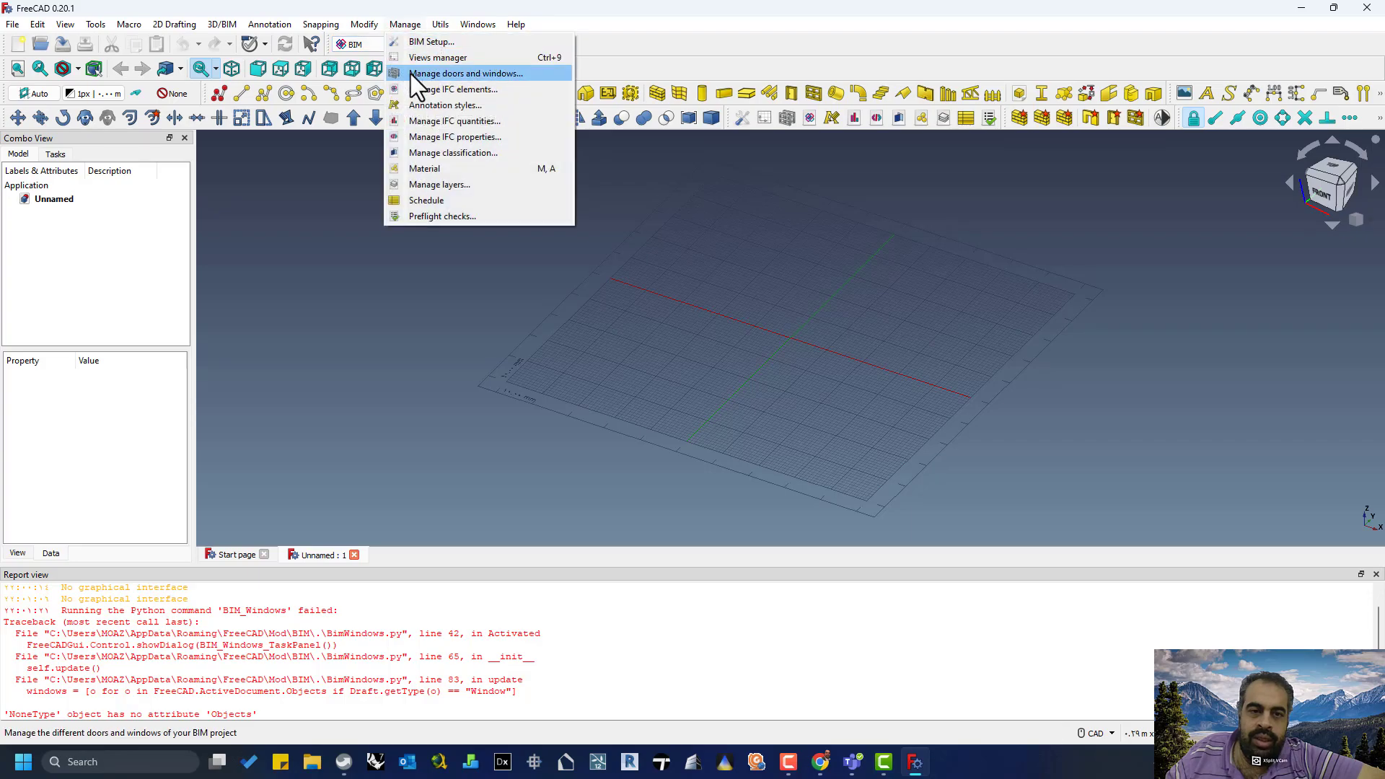
pyautogui.click(433, 57)
pyautogui.click(406, 24)
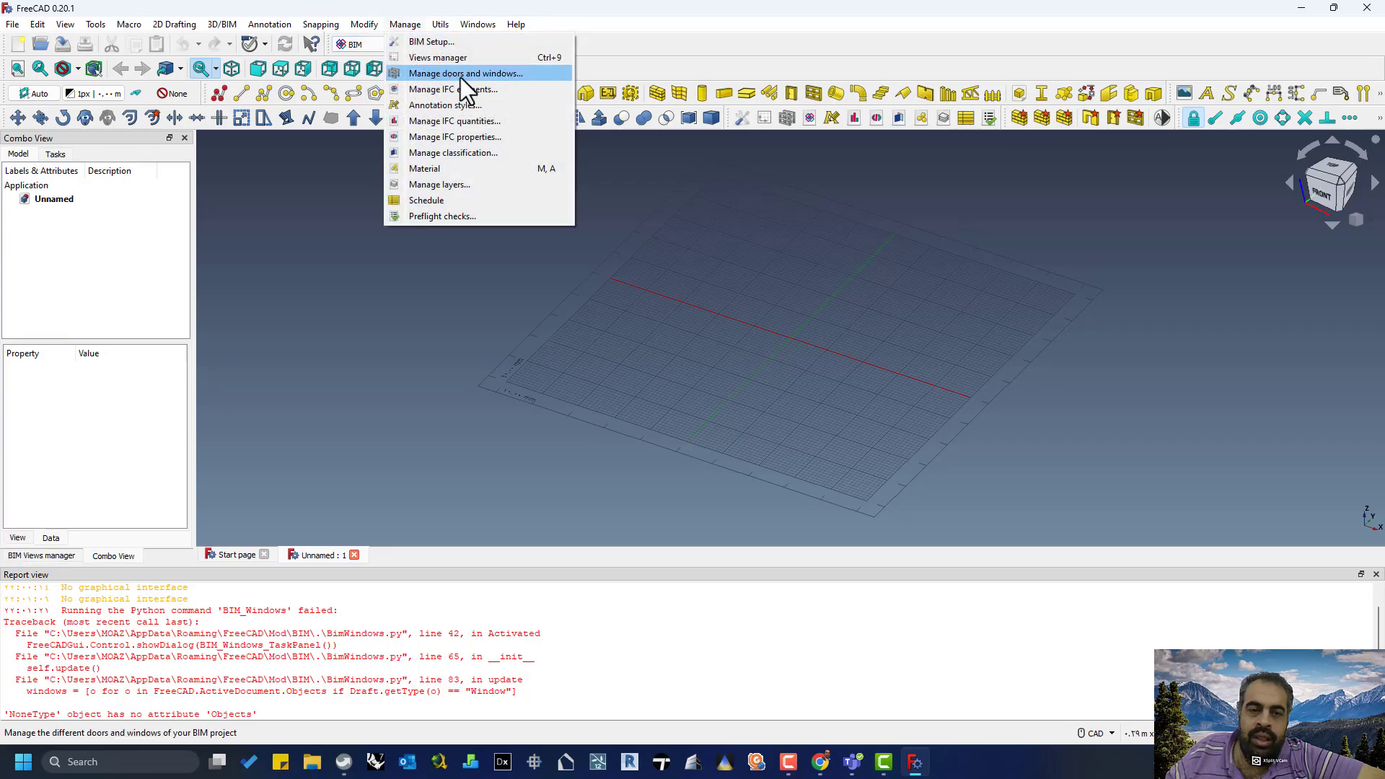
pyautogui.click(510, 75)
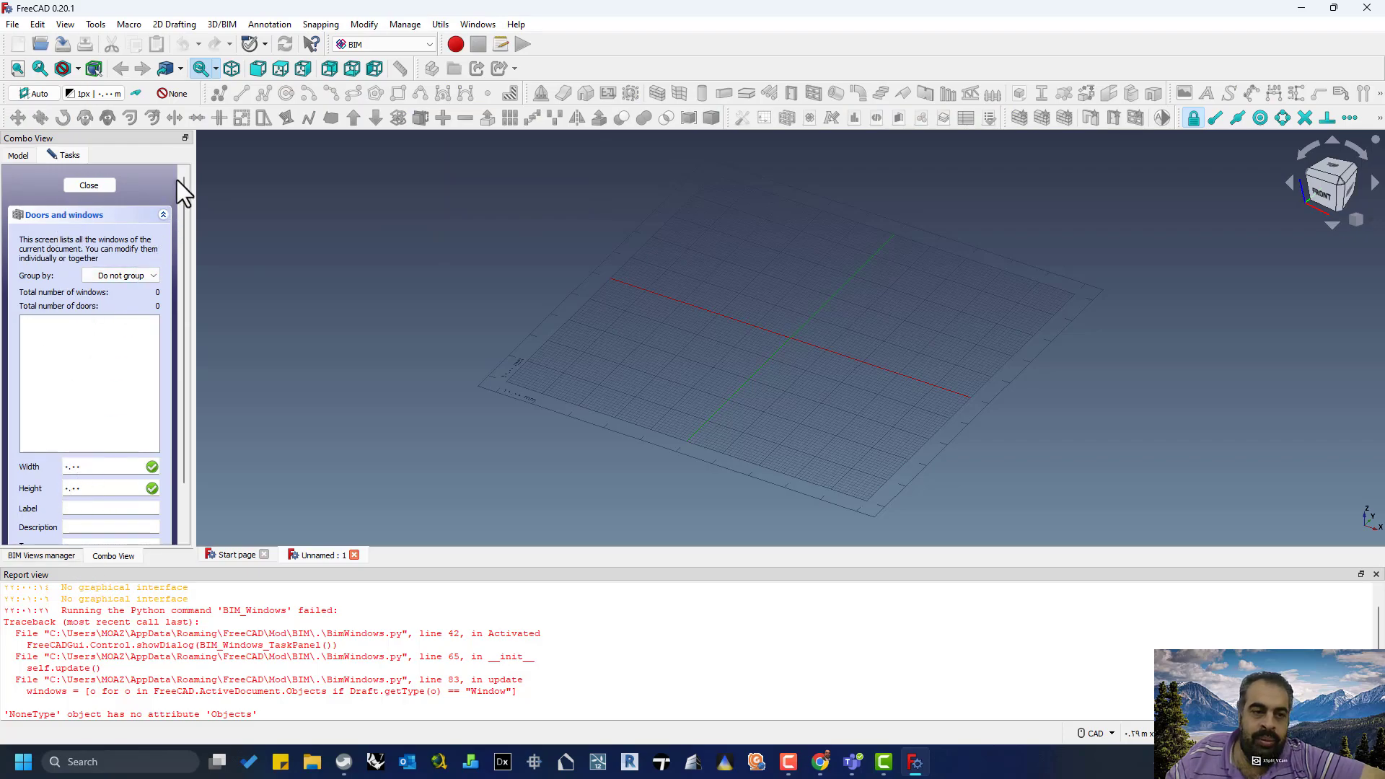
# - Float the BIM Views manager over the 3D view, restoring the model tree panel
pyautogui.click(47, 549)
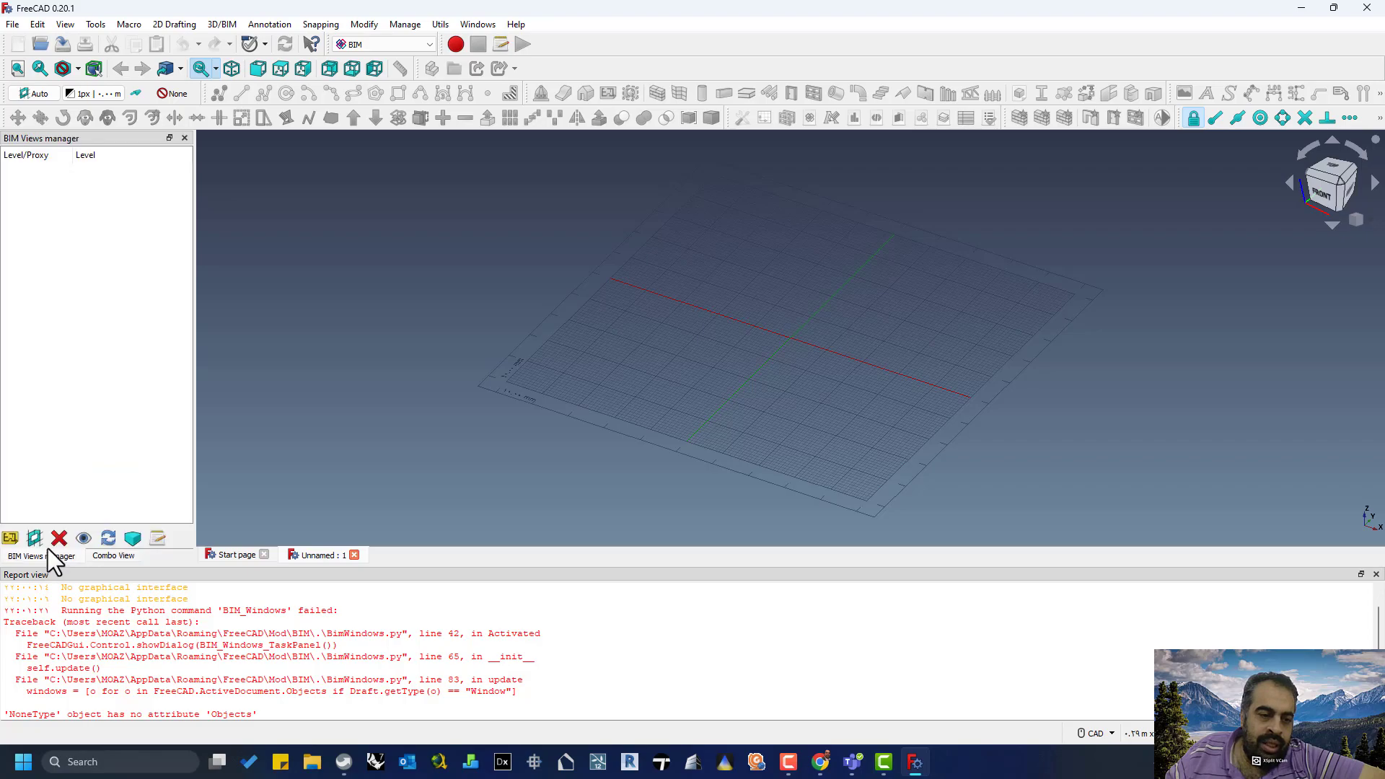
pyautogui.click(399, 26)
pyautogui.click(68, 465)
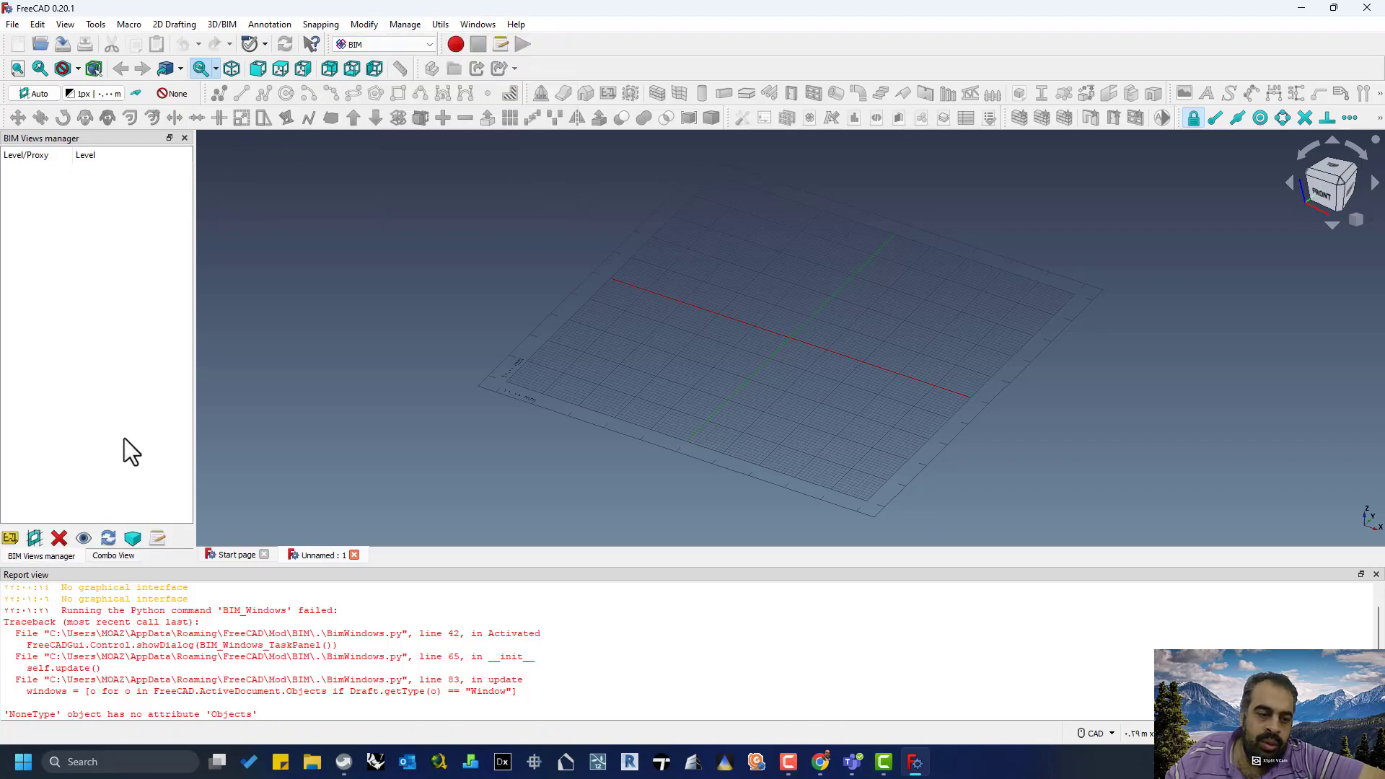
pyautogui.hotkey('ctrl', '9')
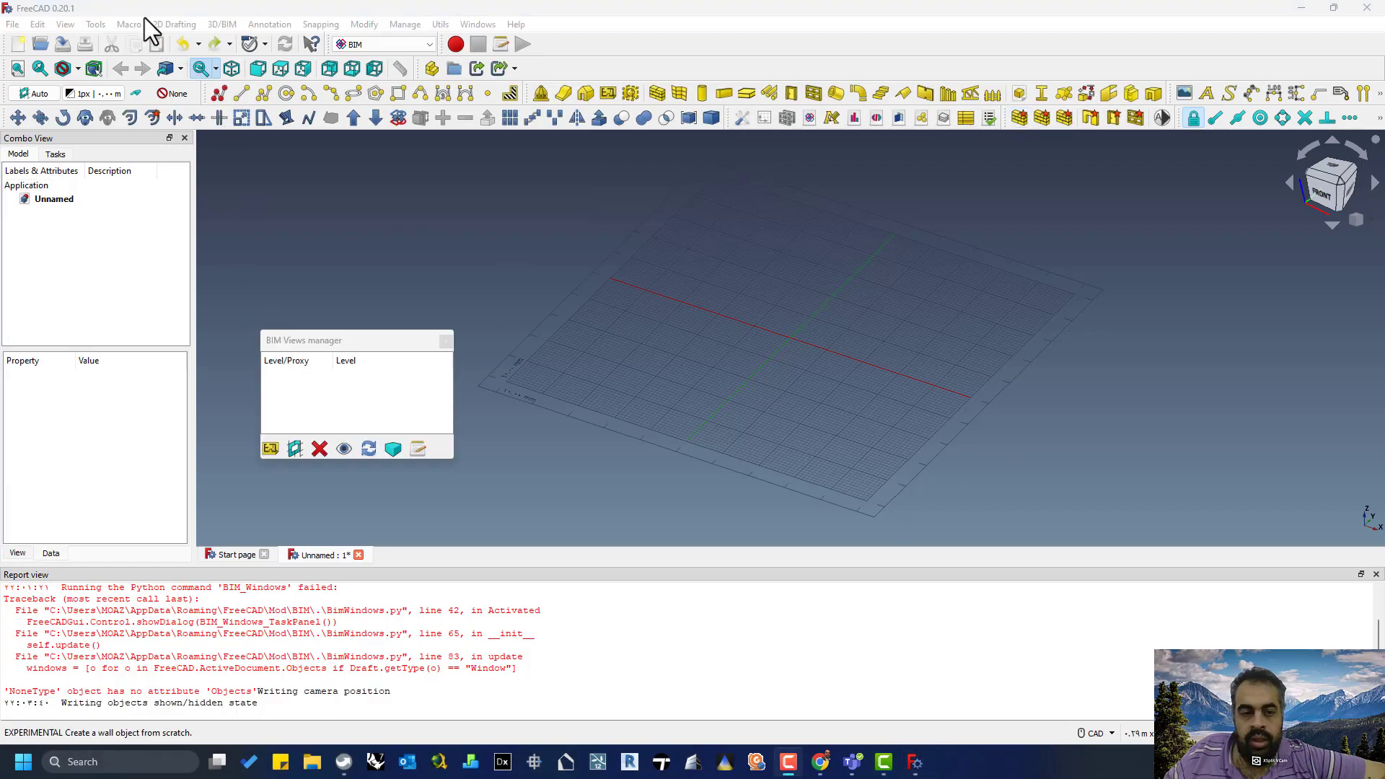
# - Create a new BIM Project and set its Label to 'sedra'
pyautogui.click(222, 26)
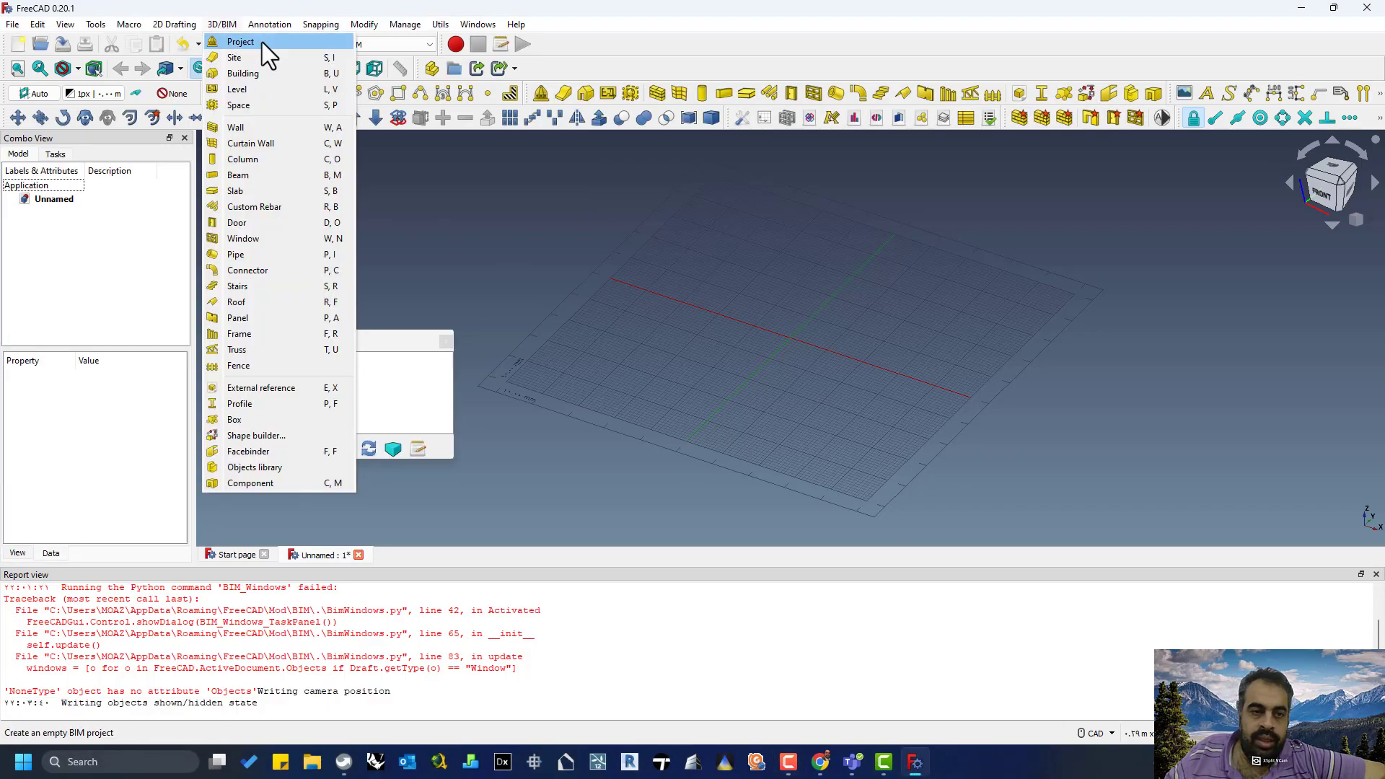
pyautogui.click(236, 42)
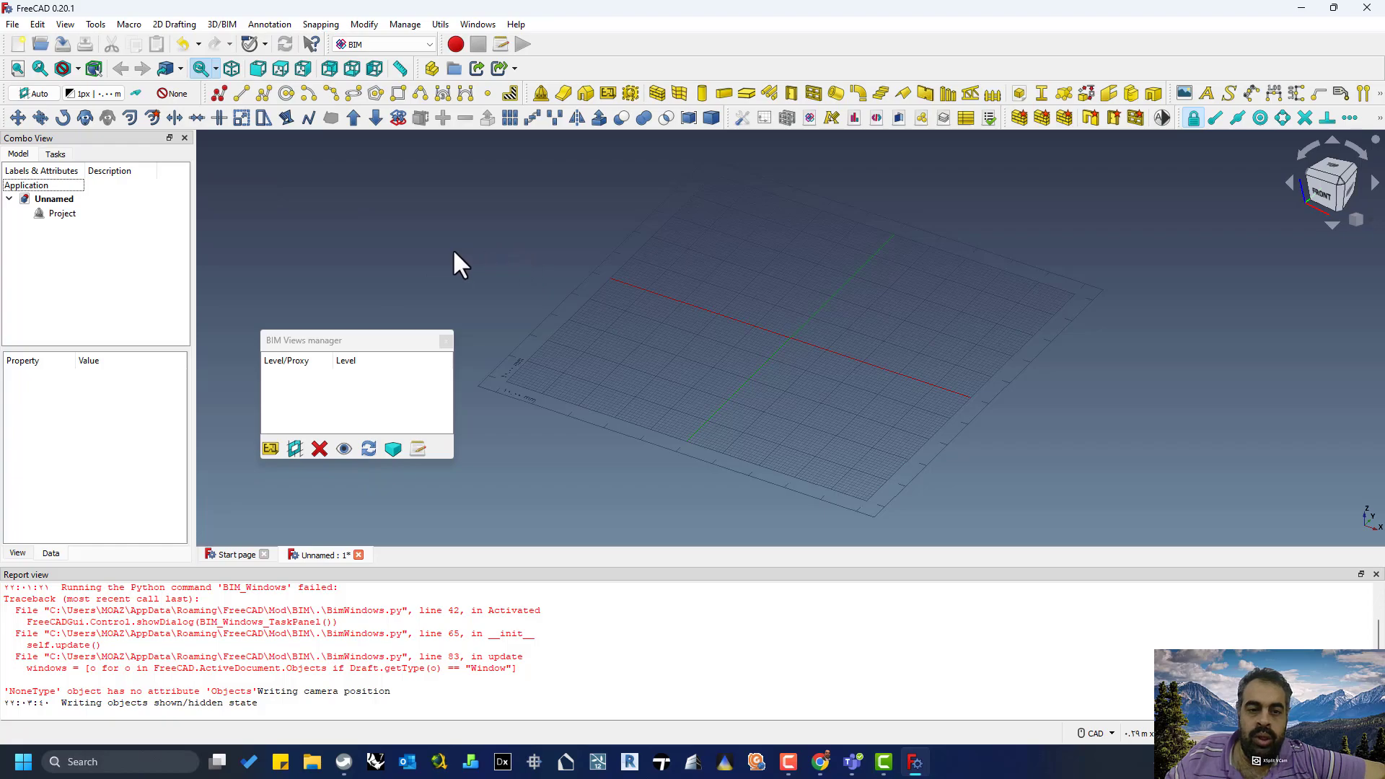
pyautogui.click(51, 212)
pyautogui.rightClick(73, 216)
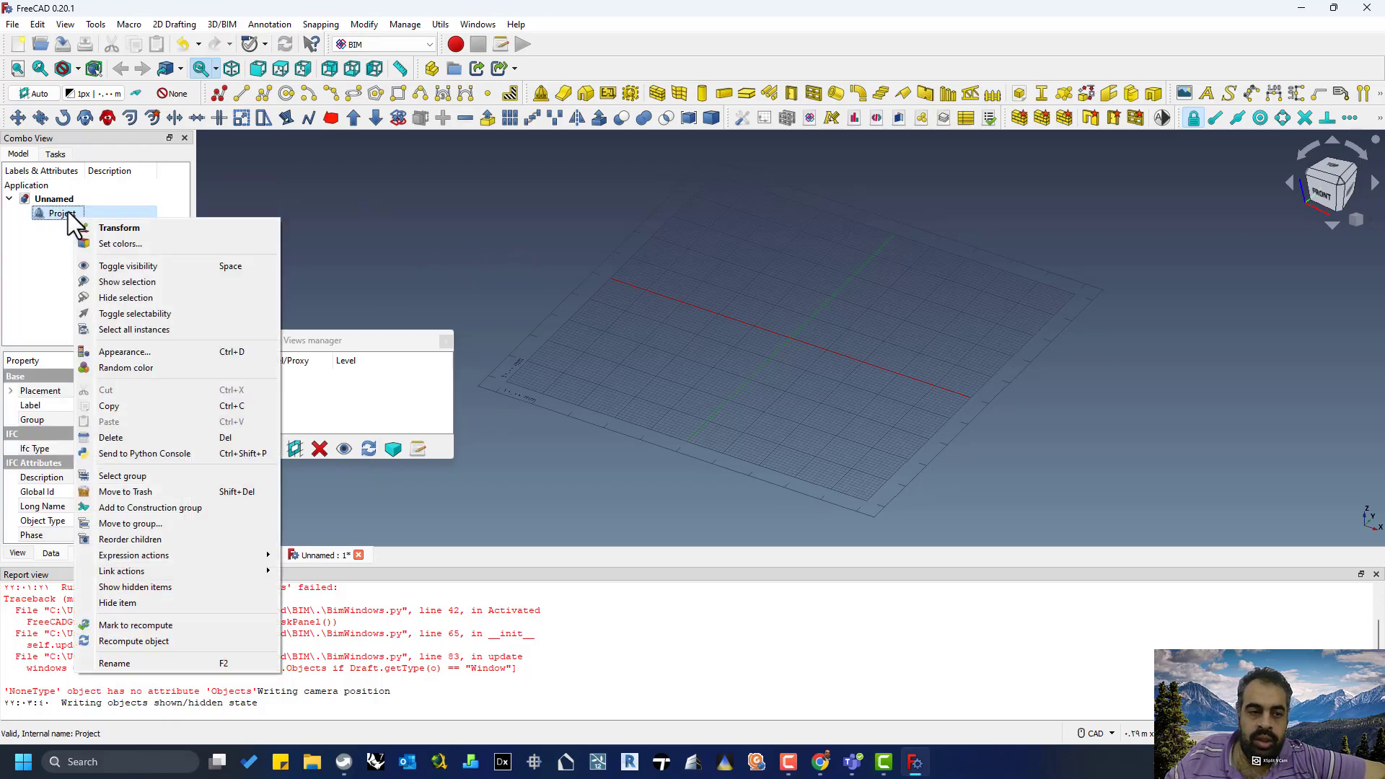
pyautogui.click(40, 336)
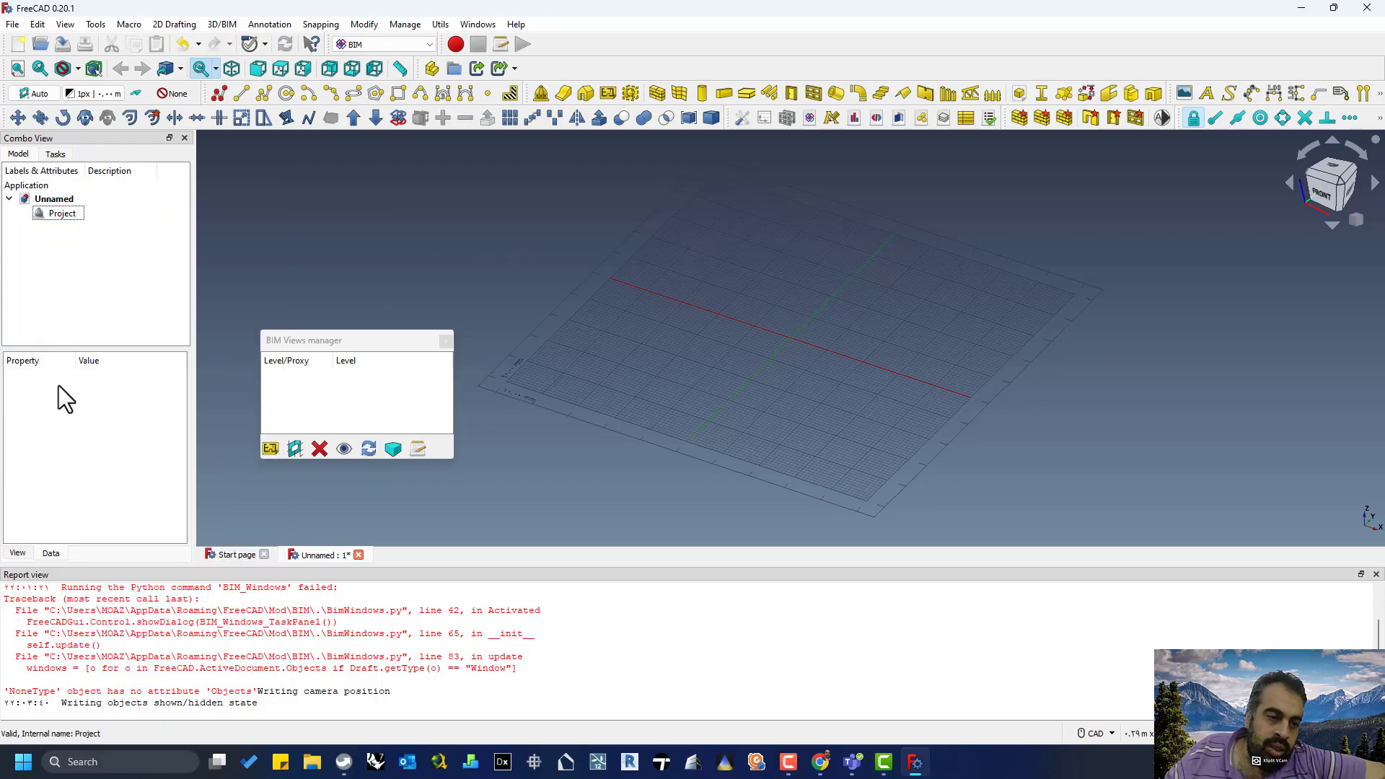
pyautogui.click(53, 218)
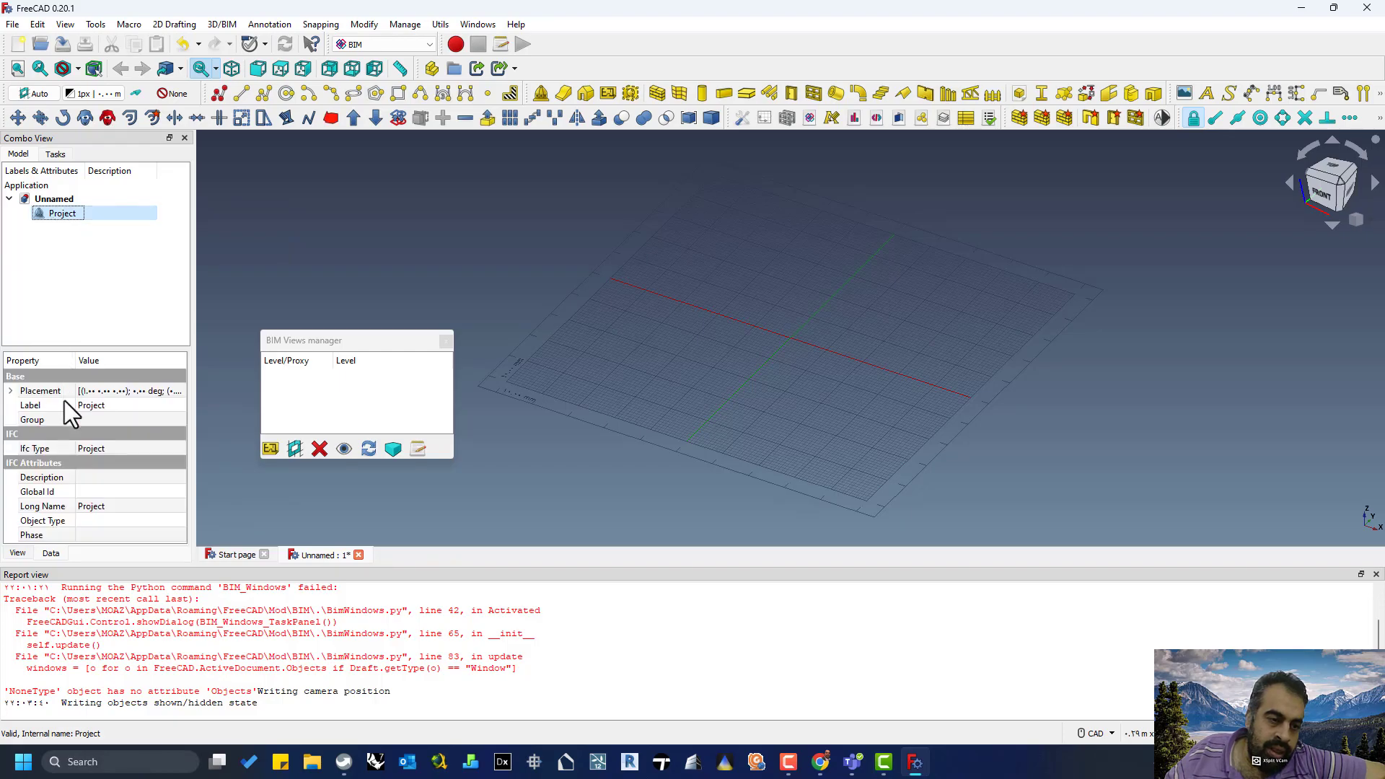
pyautogui.click(110, 406)
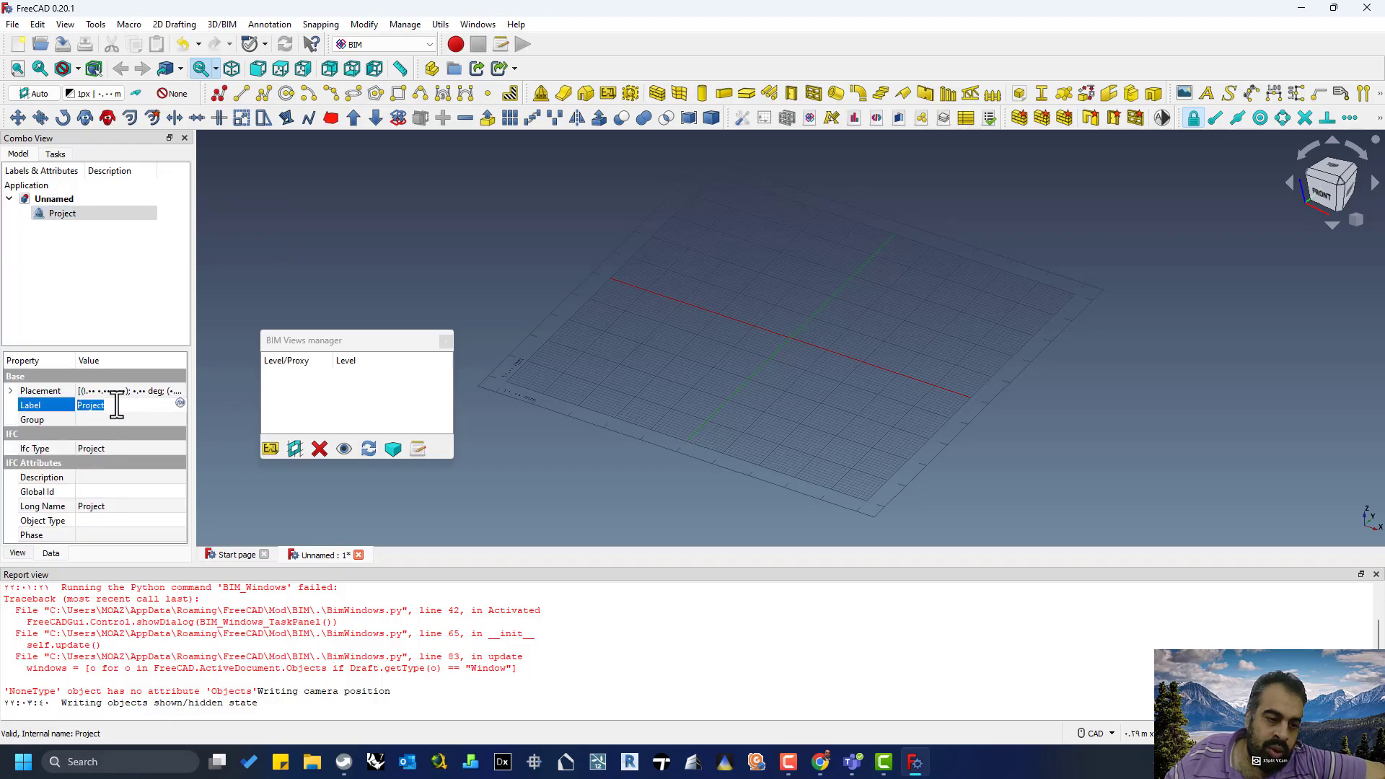
pyautogui.write('sedra')
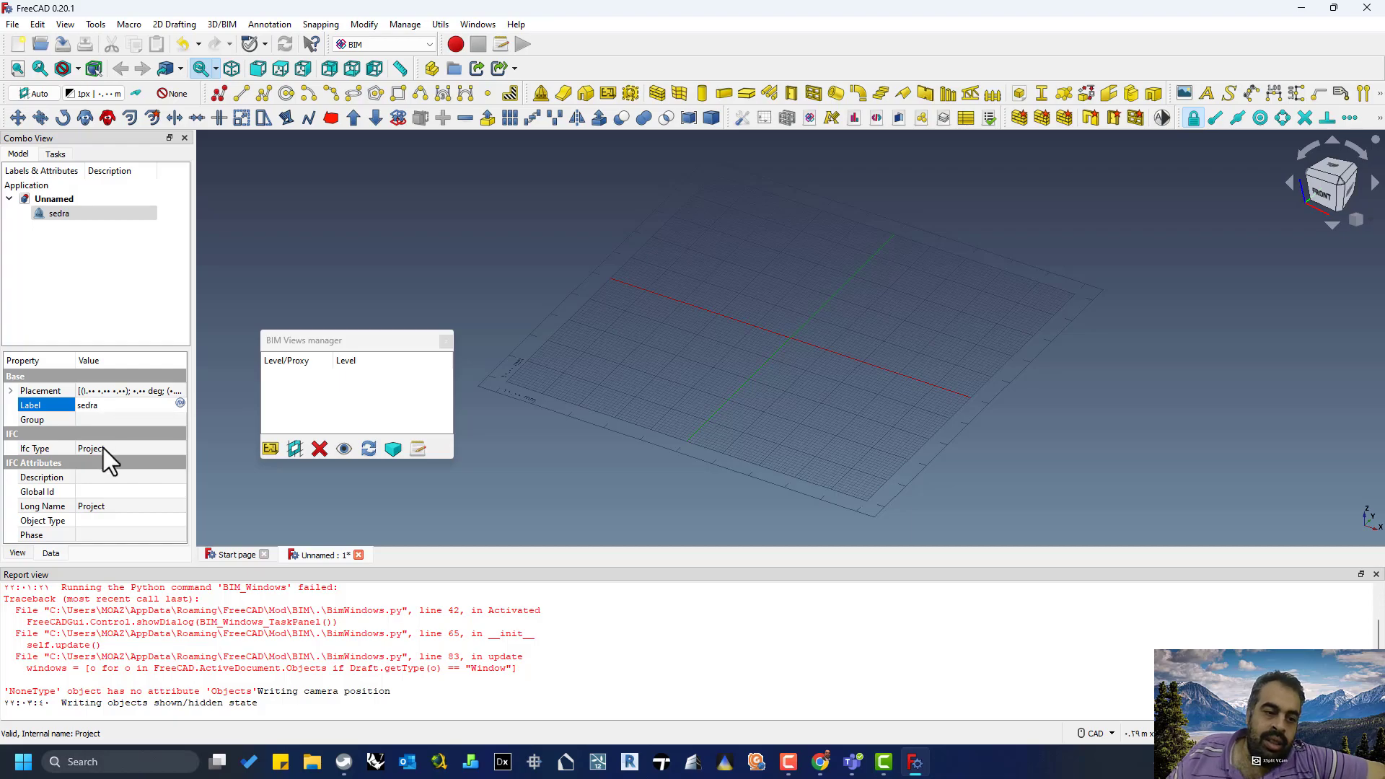
# - Keep Ifc Type as Project and inspect Global Id, Object Type and Phase fields
pyautogui.click(126, 449)
pyautogui.click(137, 446)
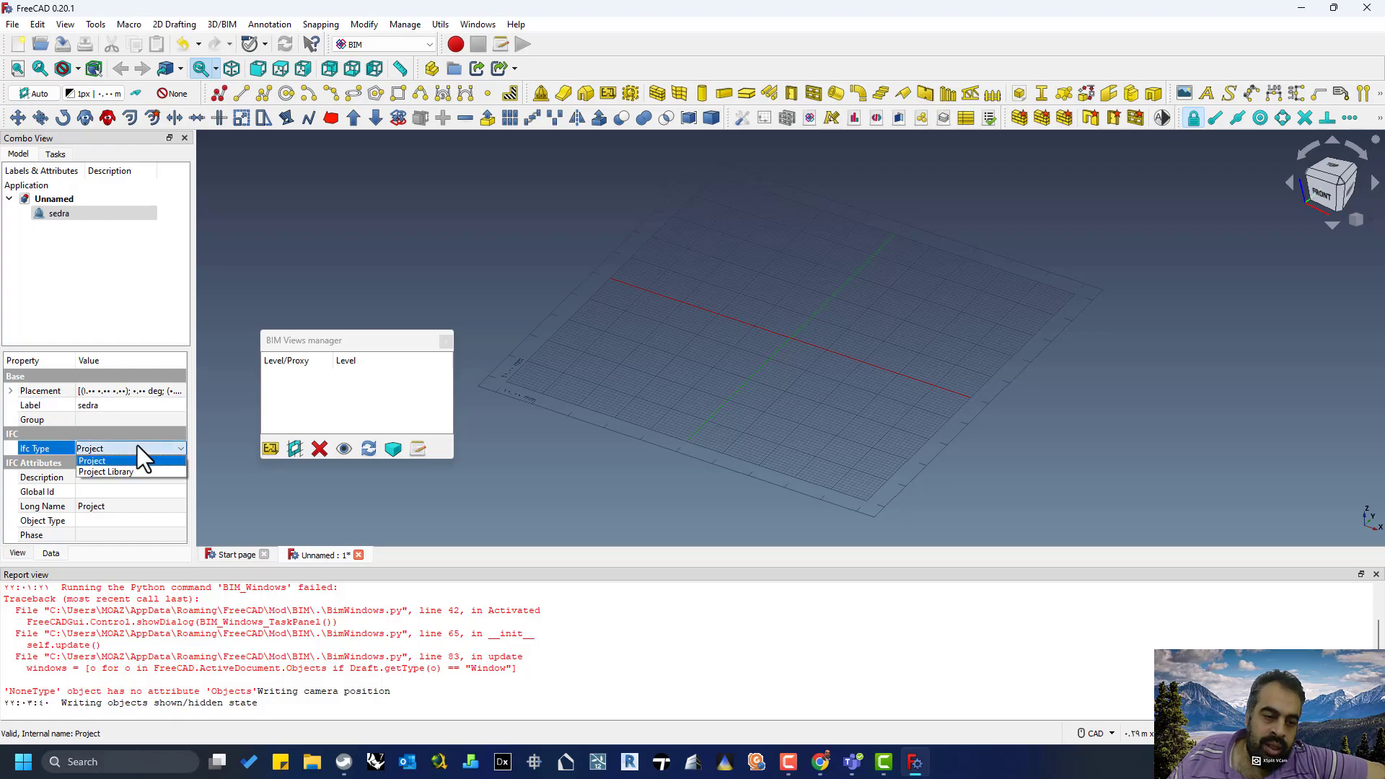
pyautogui.click(137, 450)
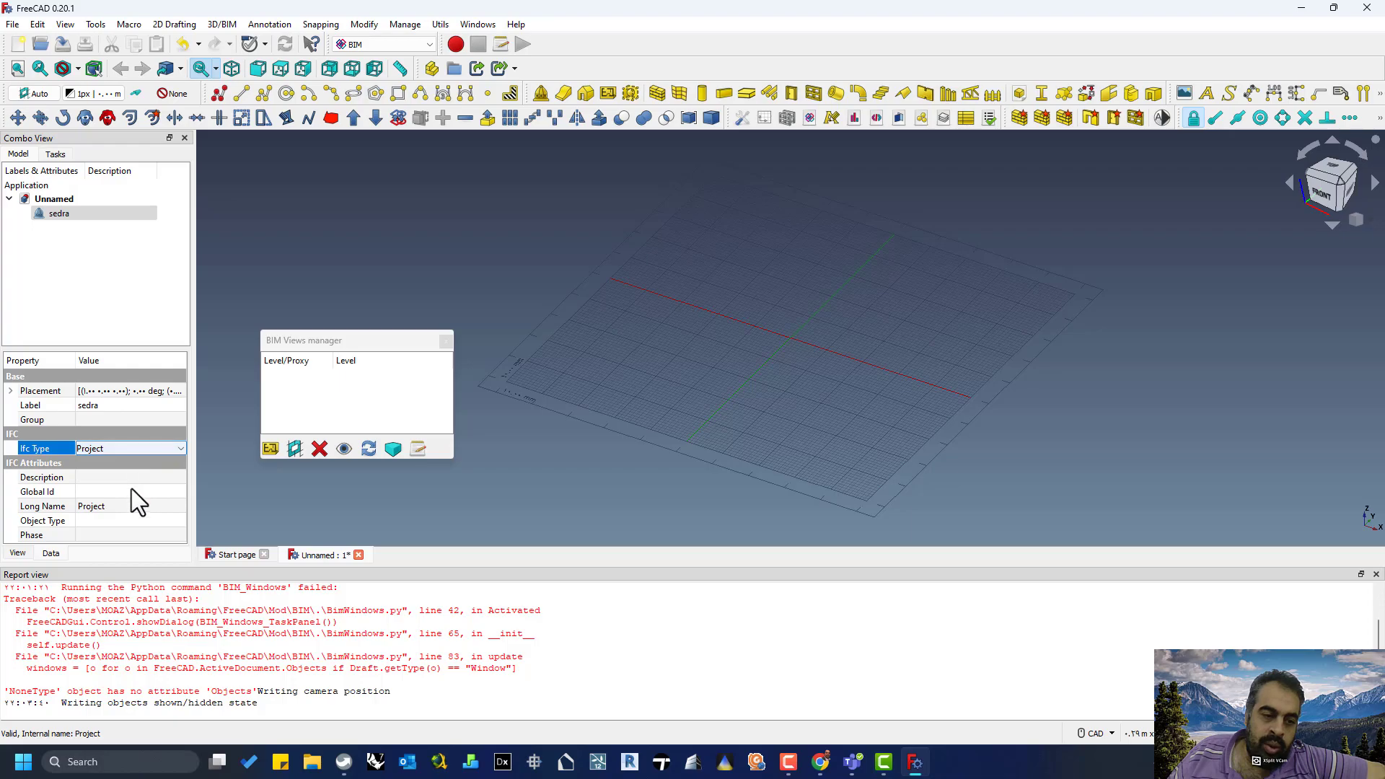
pyautogui.click(87, 482)
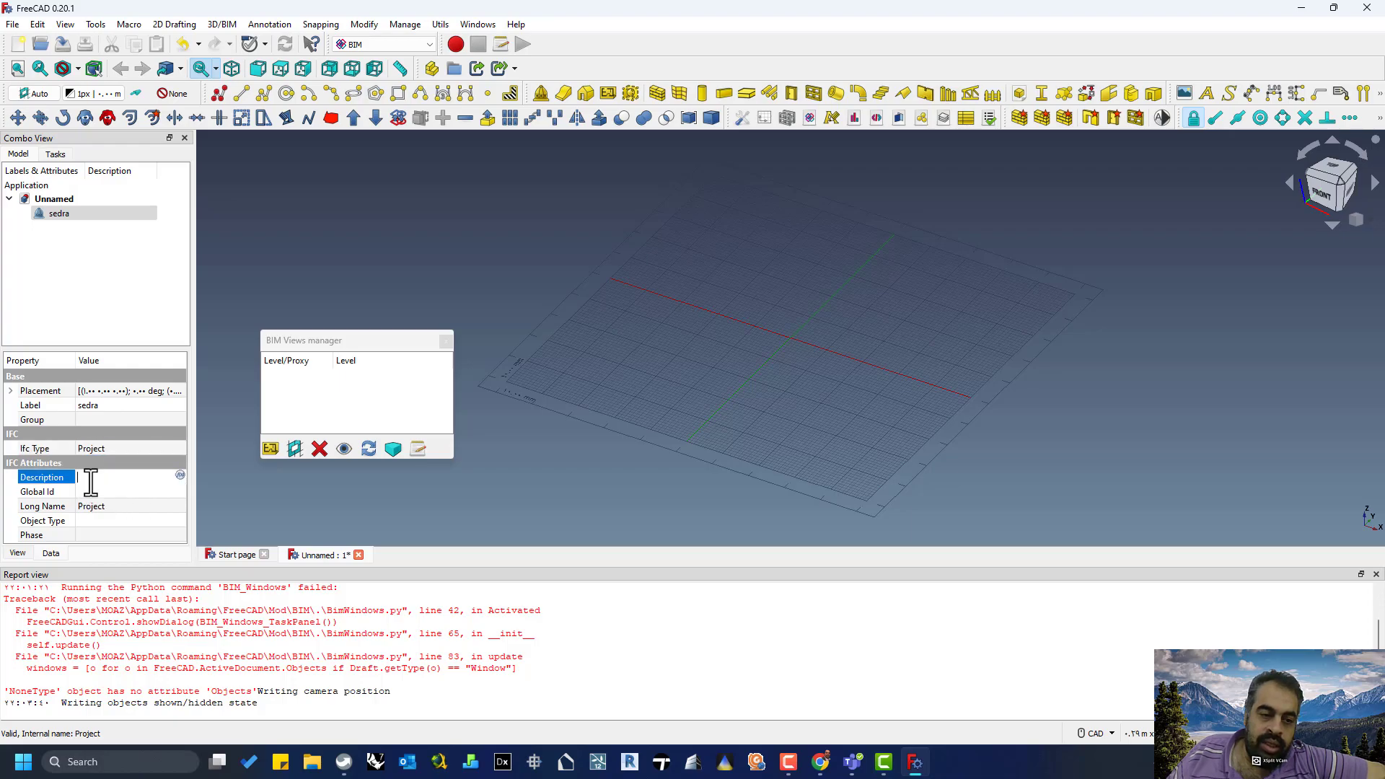
pyautogui.click(142, 521)
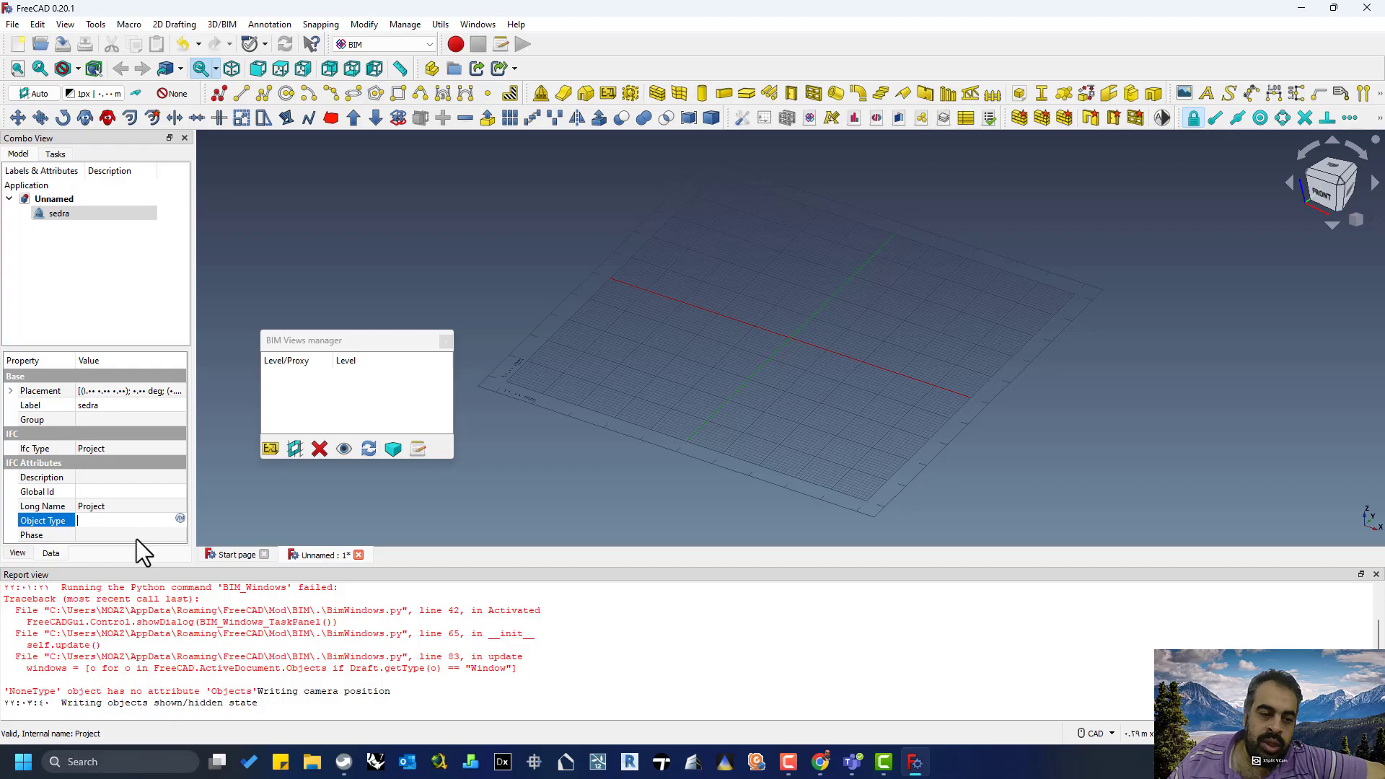
pyautogui.click(136, 538)
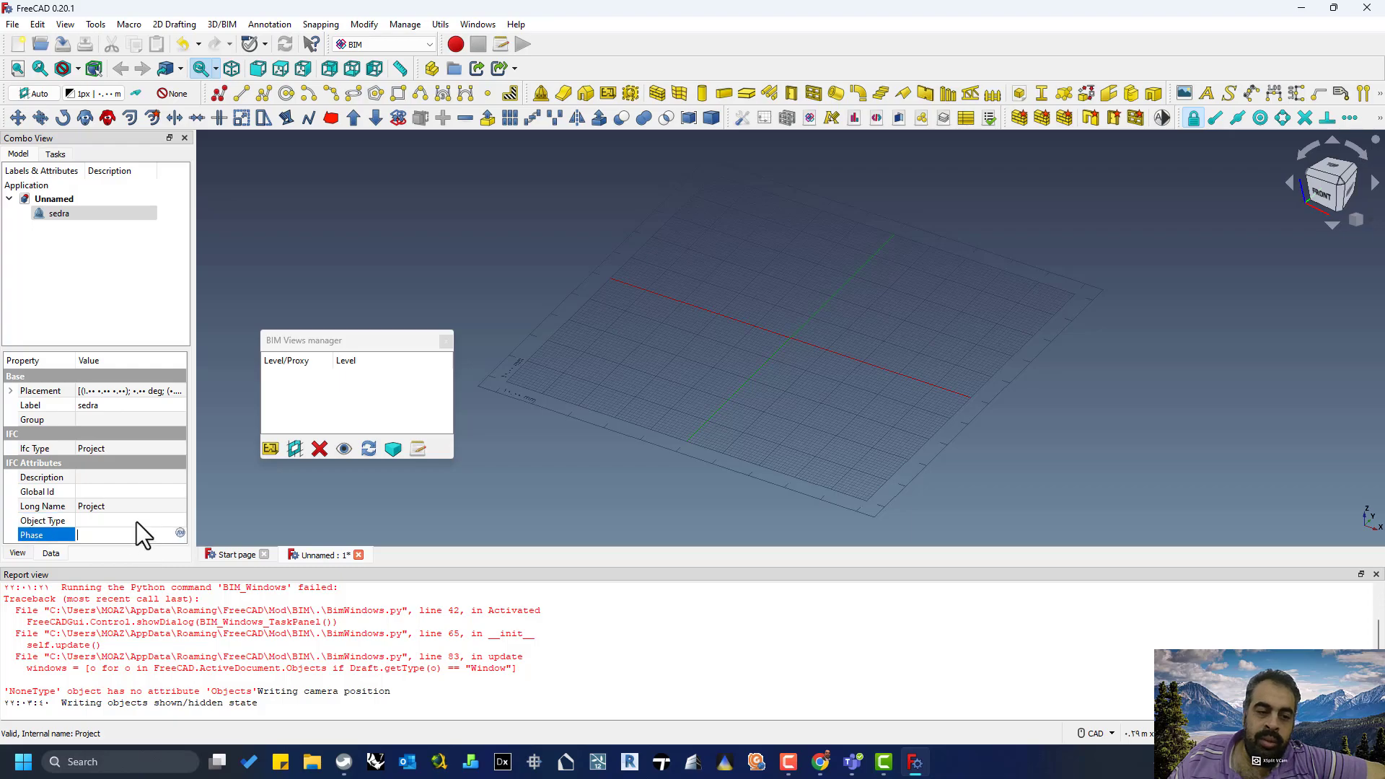
pyautogui.click(42, 213)
# - Add a Building to the sedra project and select it
pyautogui.click(222, 24)
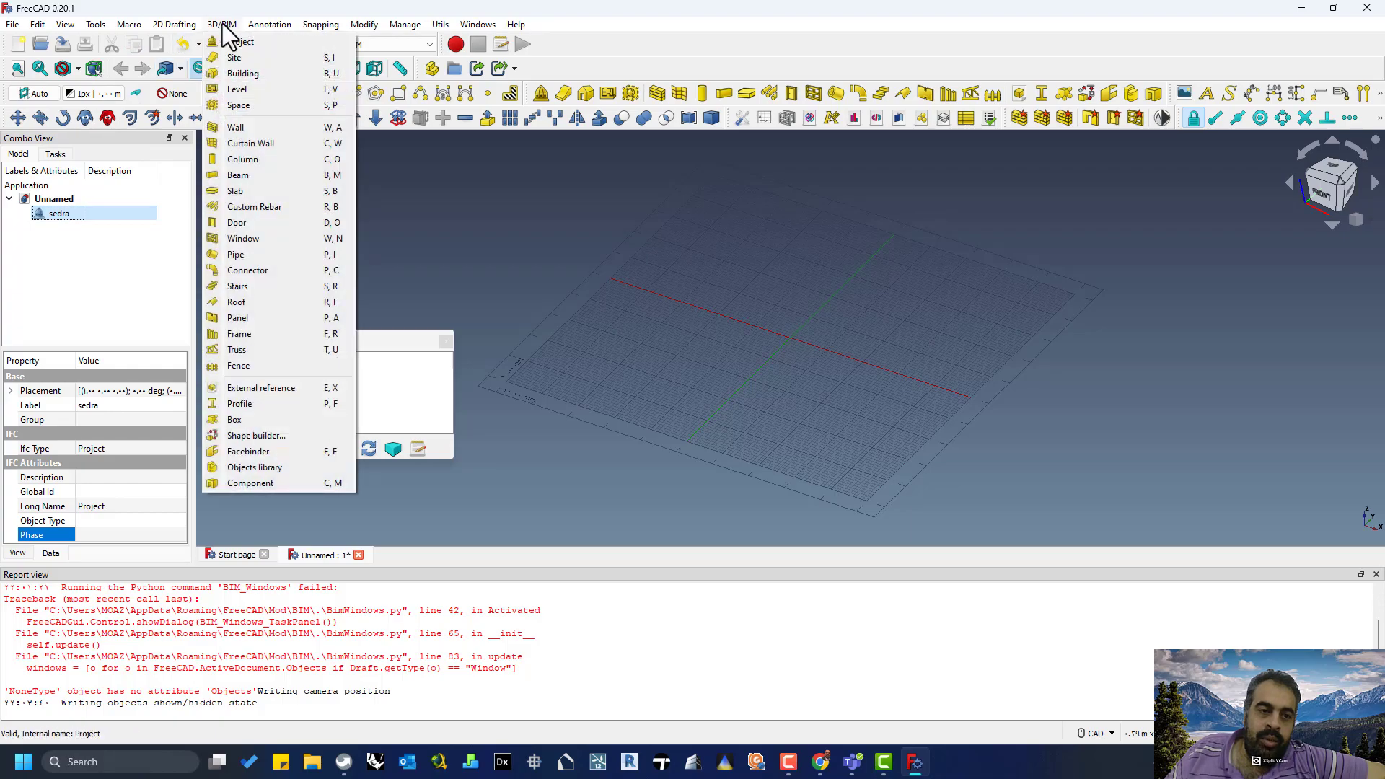
pyautogui.click(252, 75)
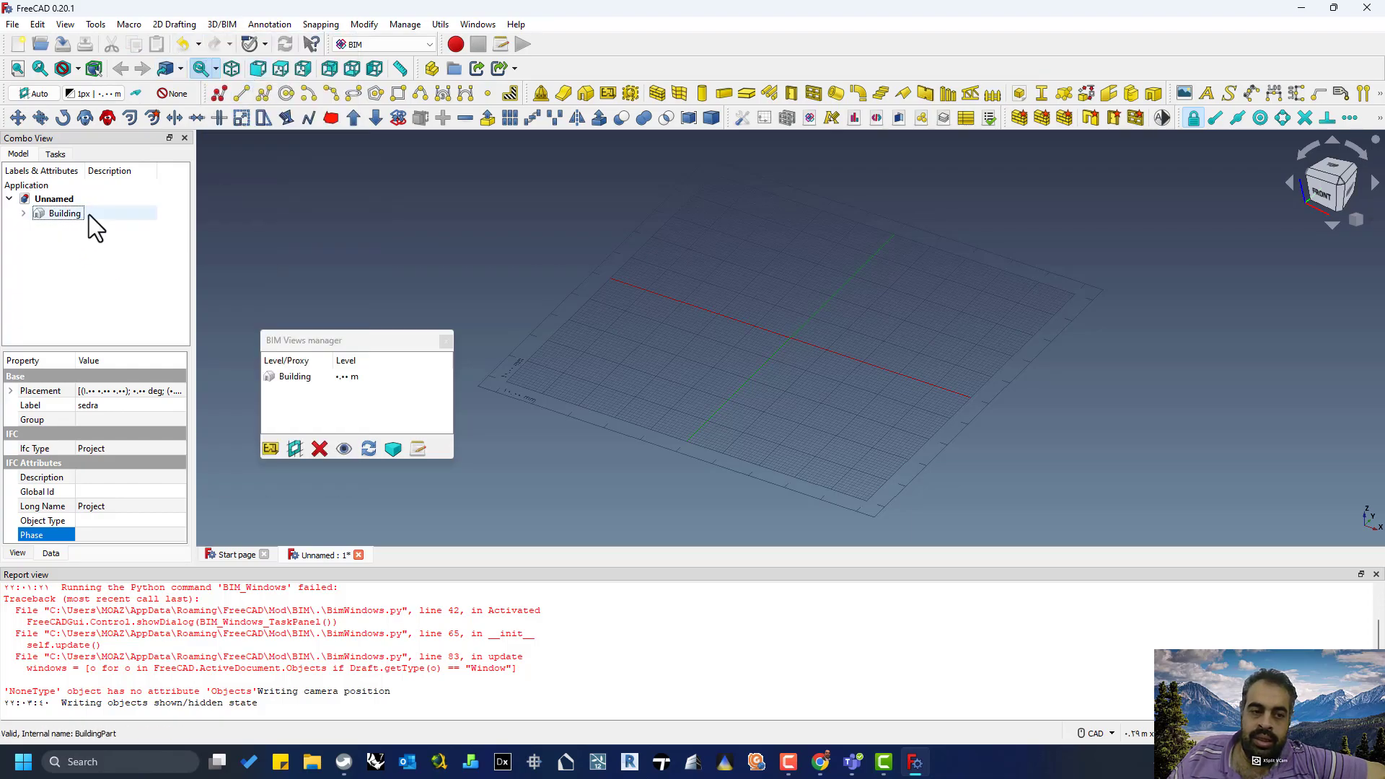
pyautogui.click(62, 213)
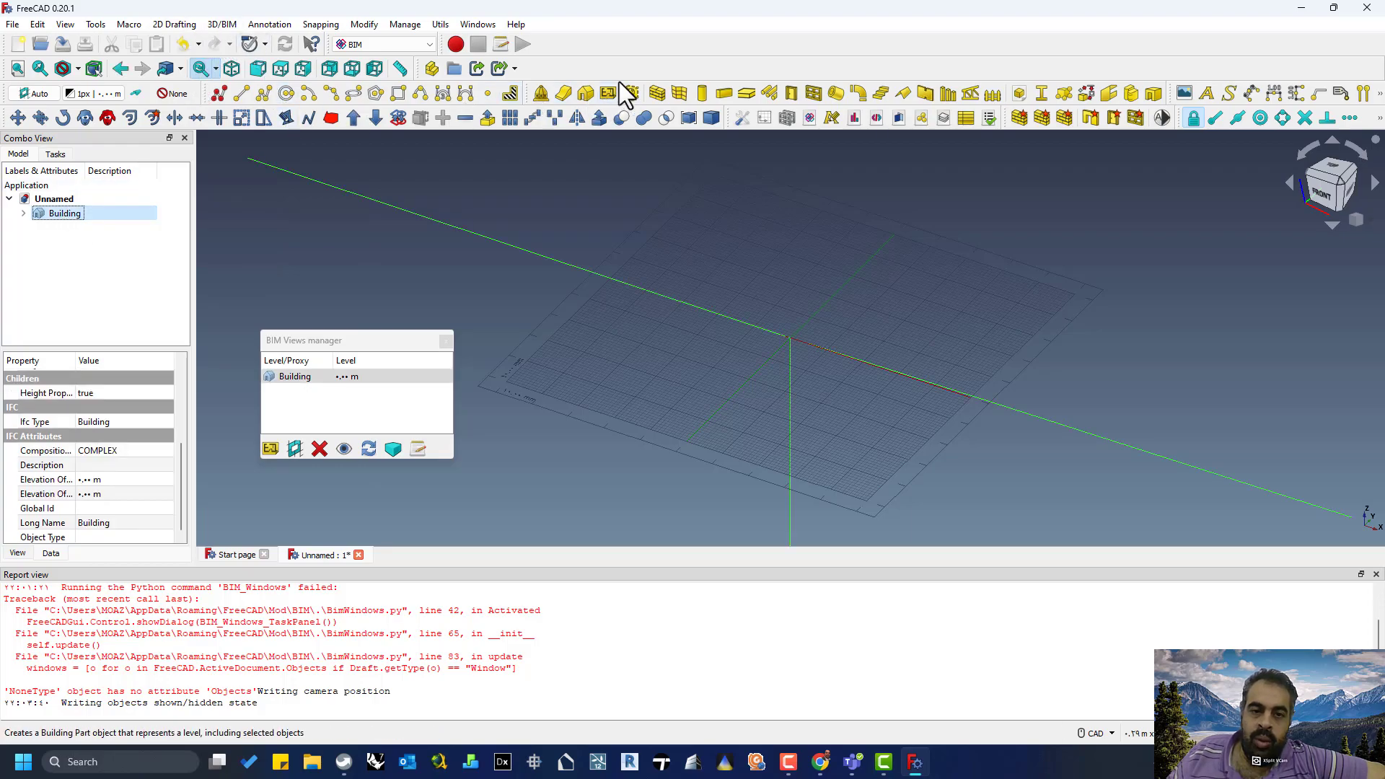
# - Move the BIM object toolbar onto a new row, add a Floor level, then undo it
pyautogui.rightClick(573, 73)
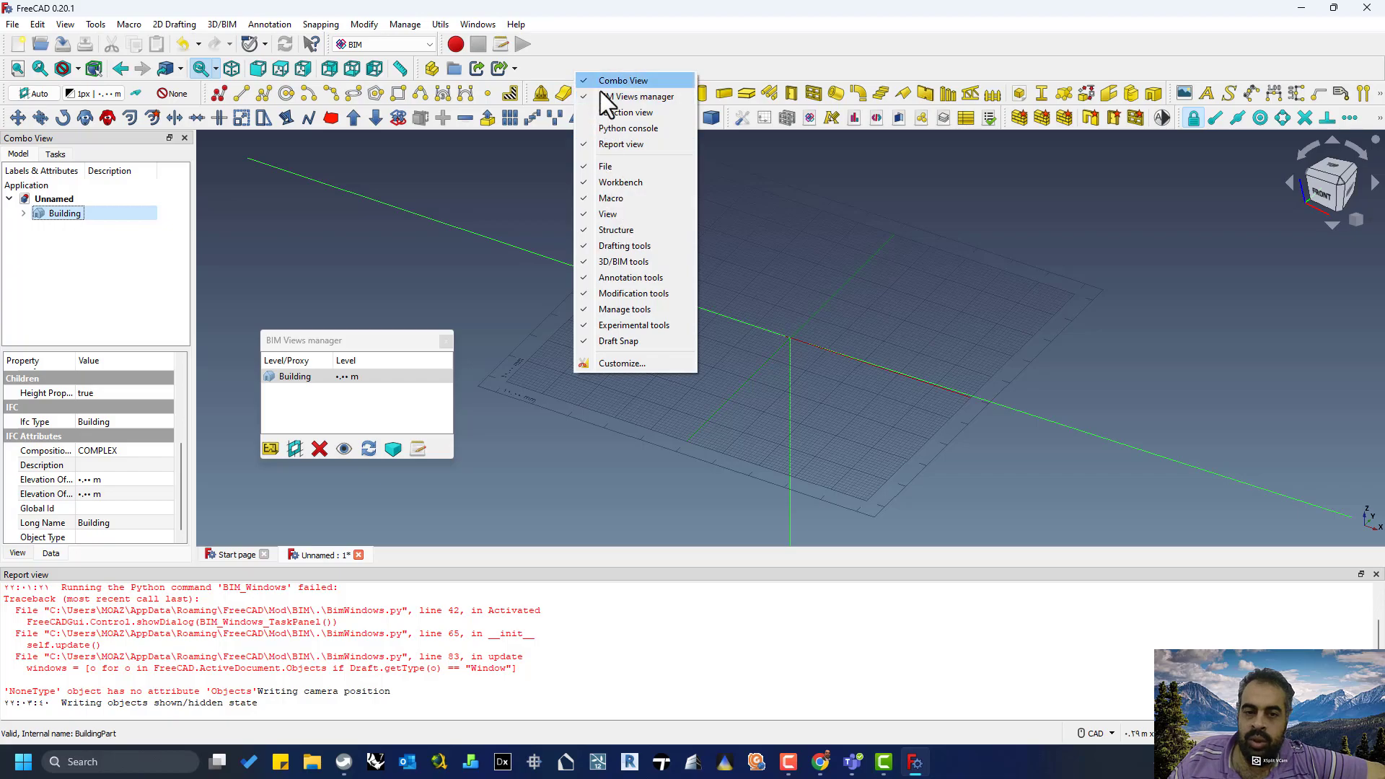
pyautogui.click(593, 39)
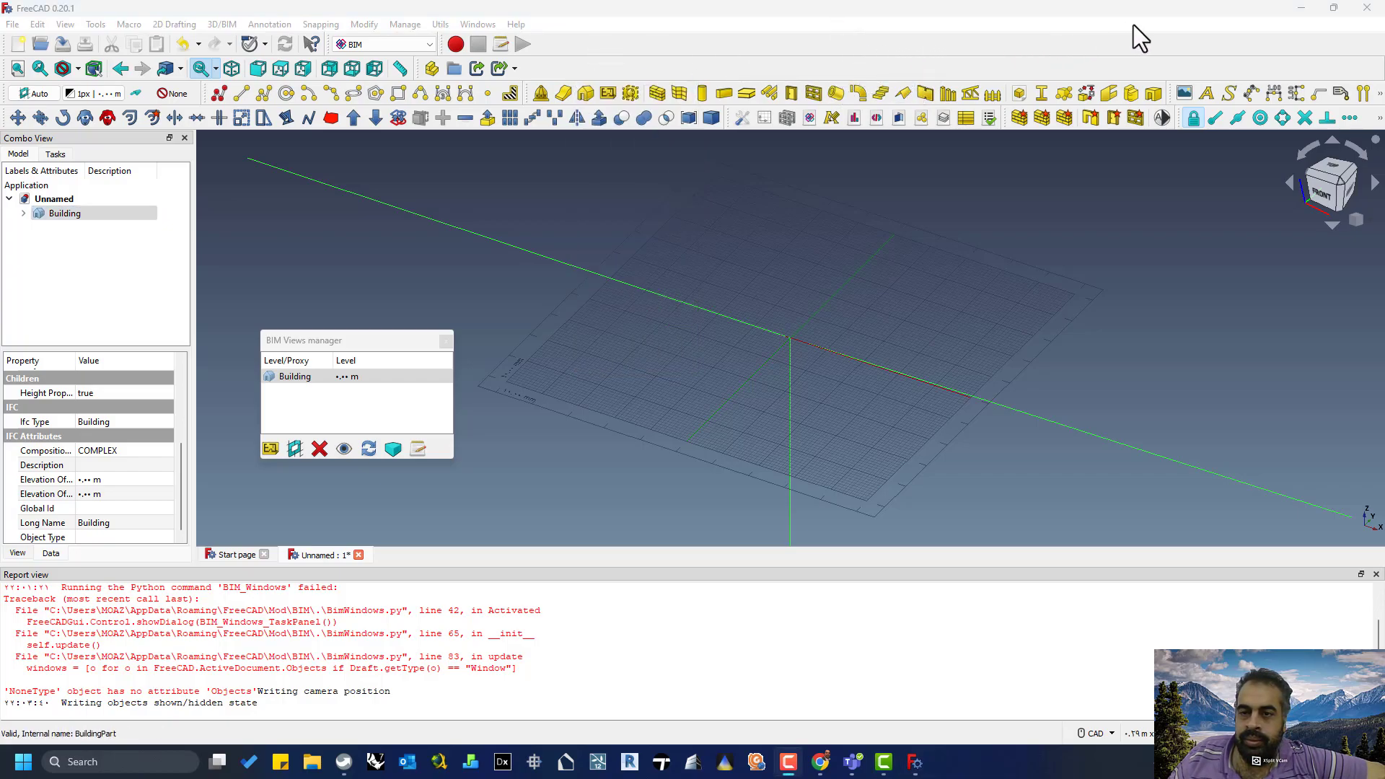
pyautogui.moveTo(532, 93)
pyautogui.mouseDown()
pyautogui.moveTo(2, 119)
pyautogui.moveTo(14, 118)
pyautogui.mouseUp()
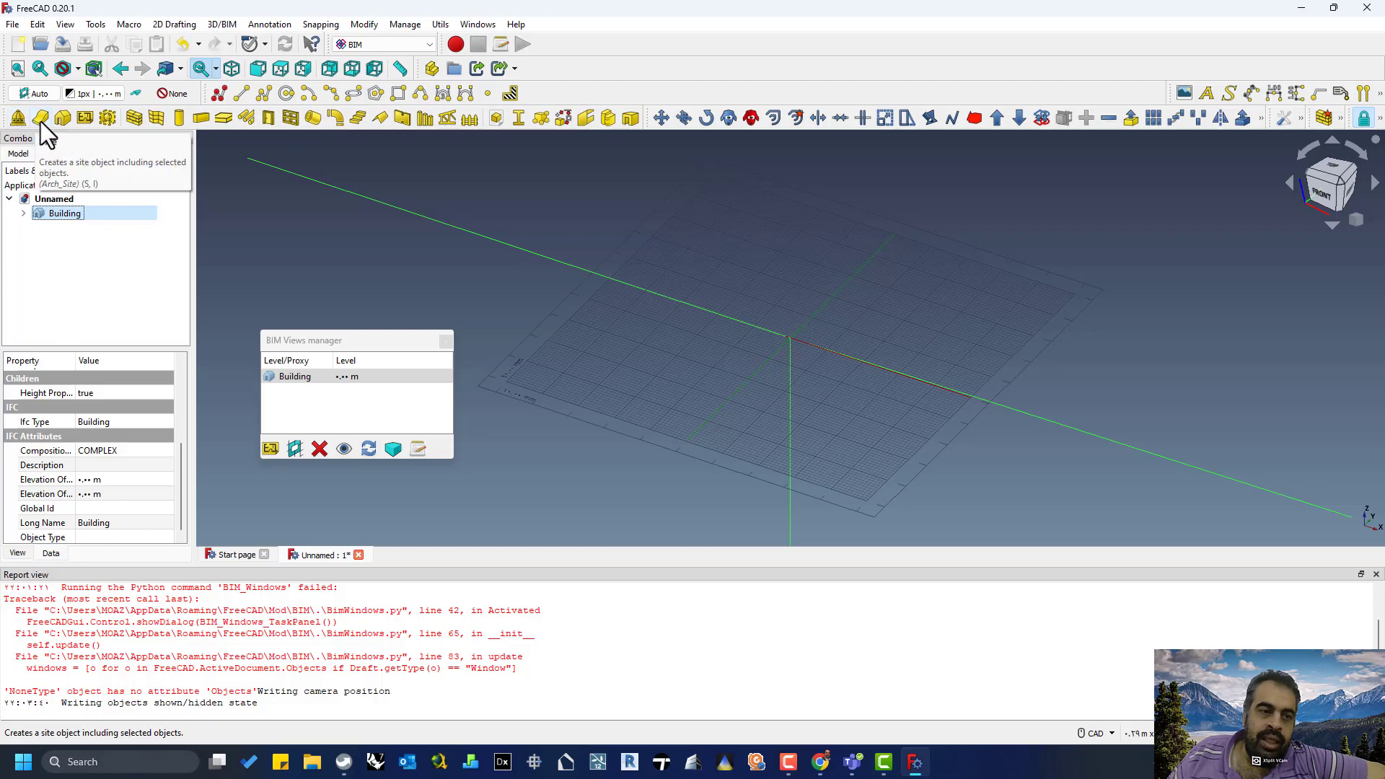
pyautogui.click(81, 121)
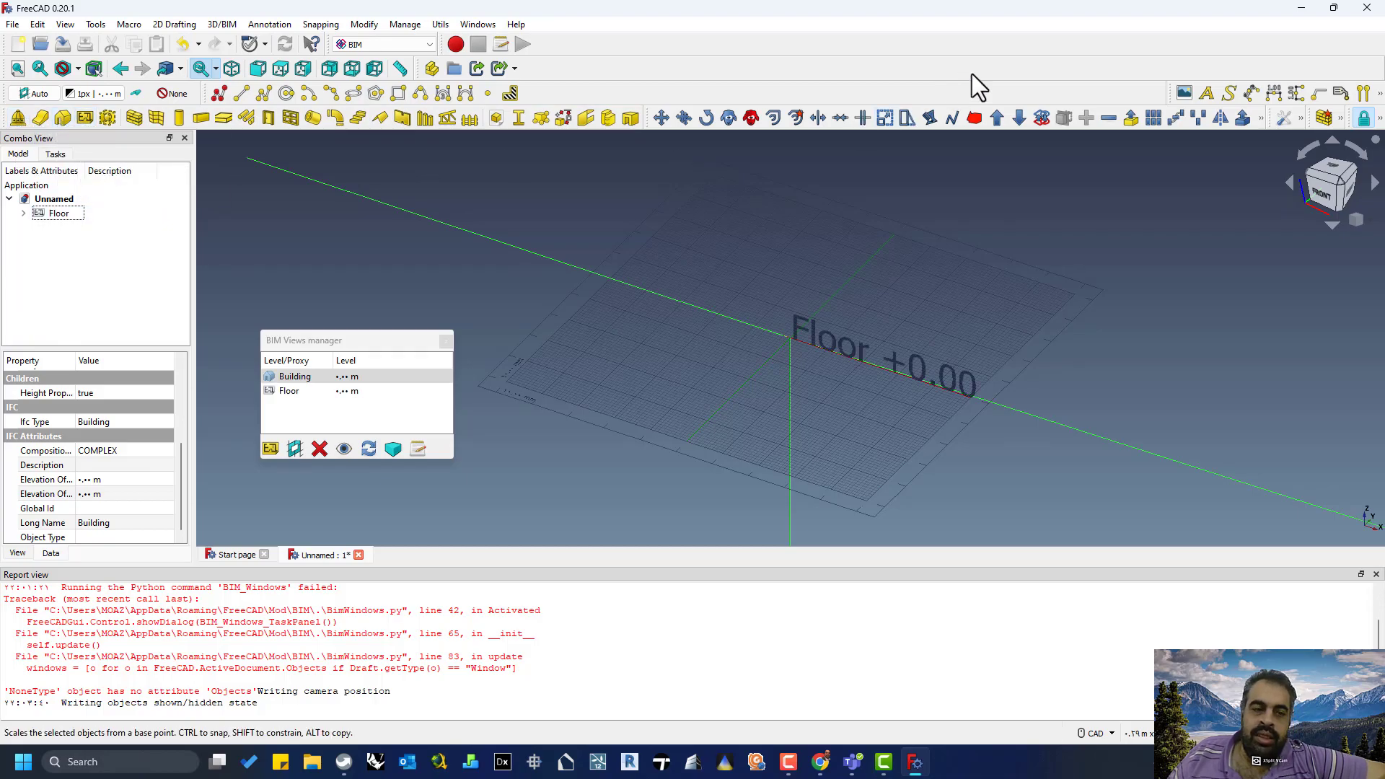
pyautogui.hotkey('ctrl', 'z')
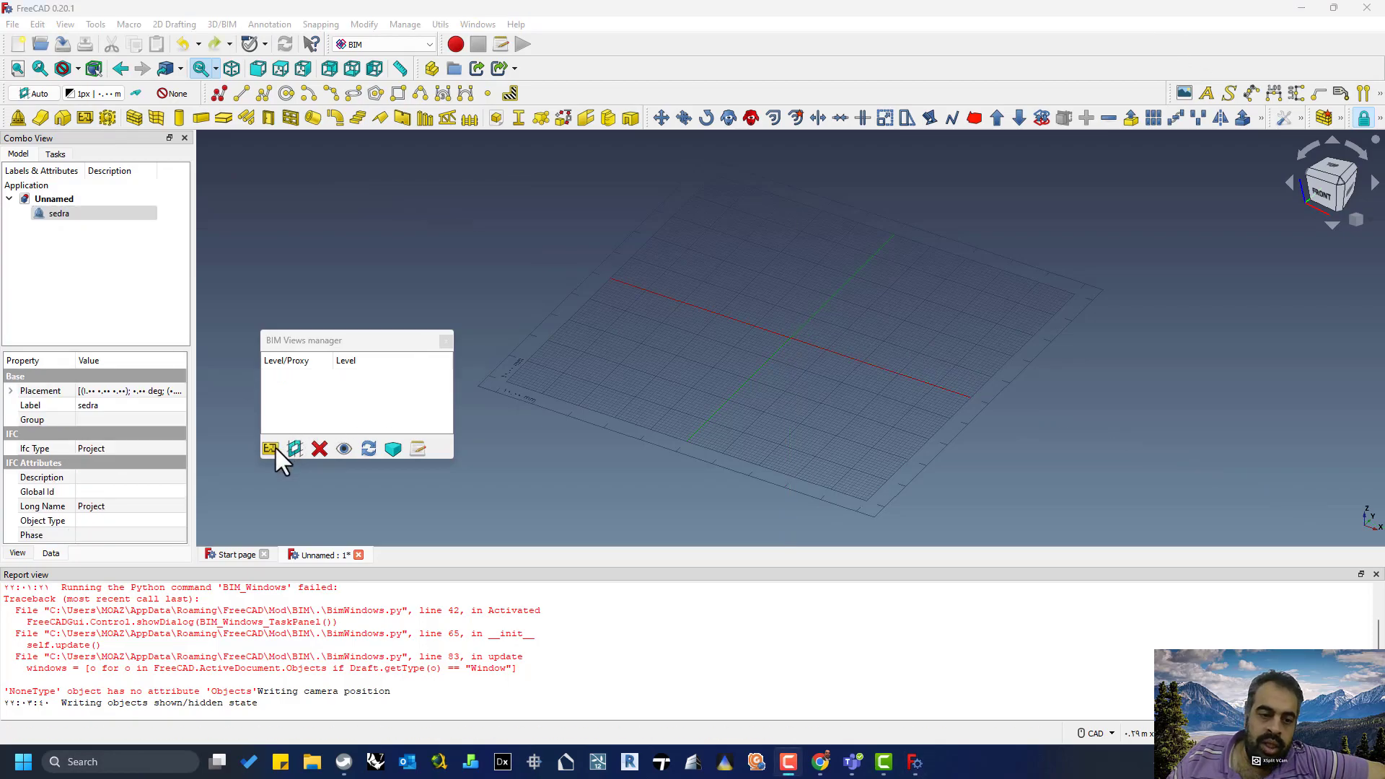
# - Add levels Floor and Floor001 and edit Floor001's elevation
pyautogui.click(273, 446)
pyautogui.click(269, 446)
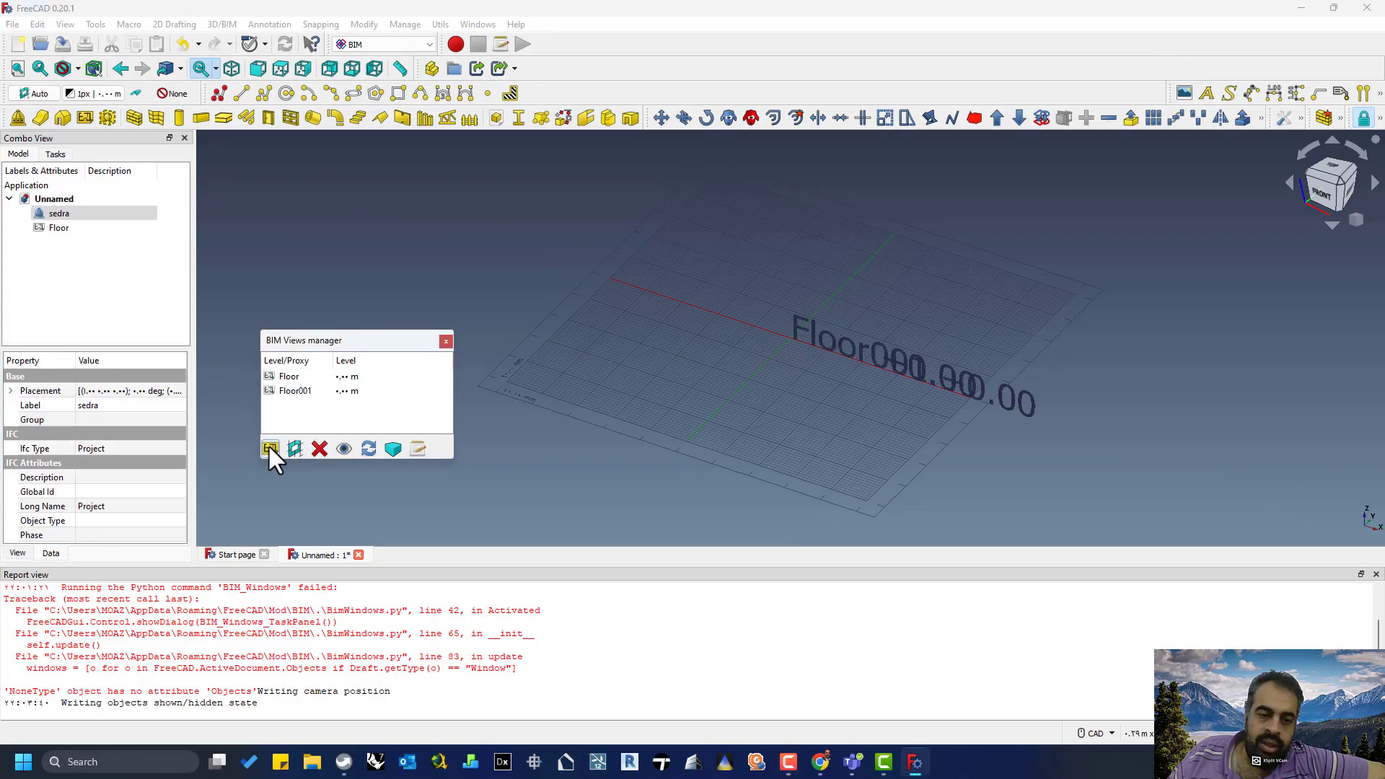
pyautogui.click(352, 391)
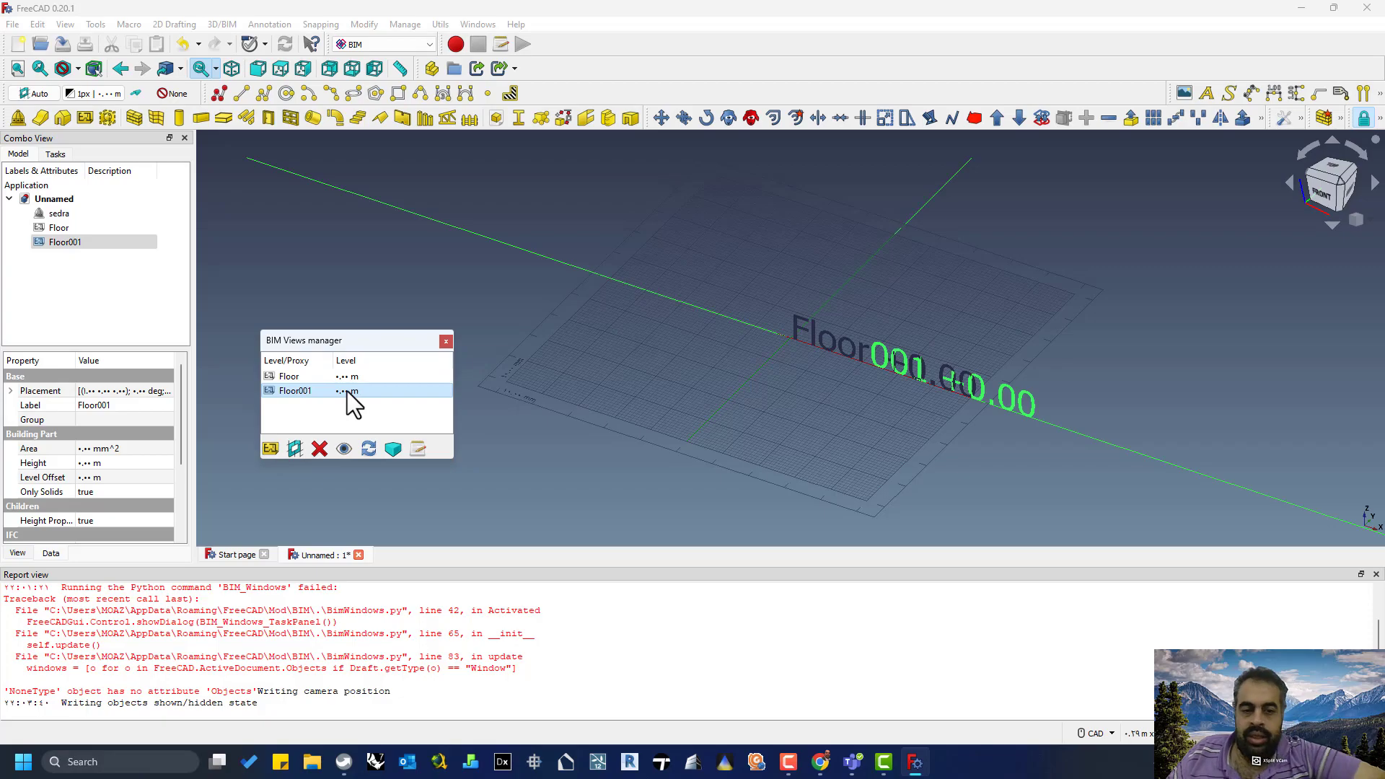
pyautogui.doubleClick(350, 391)
pyautogui.hotkey('ctrl', 'a')
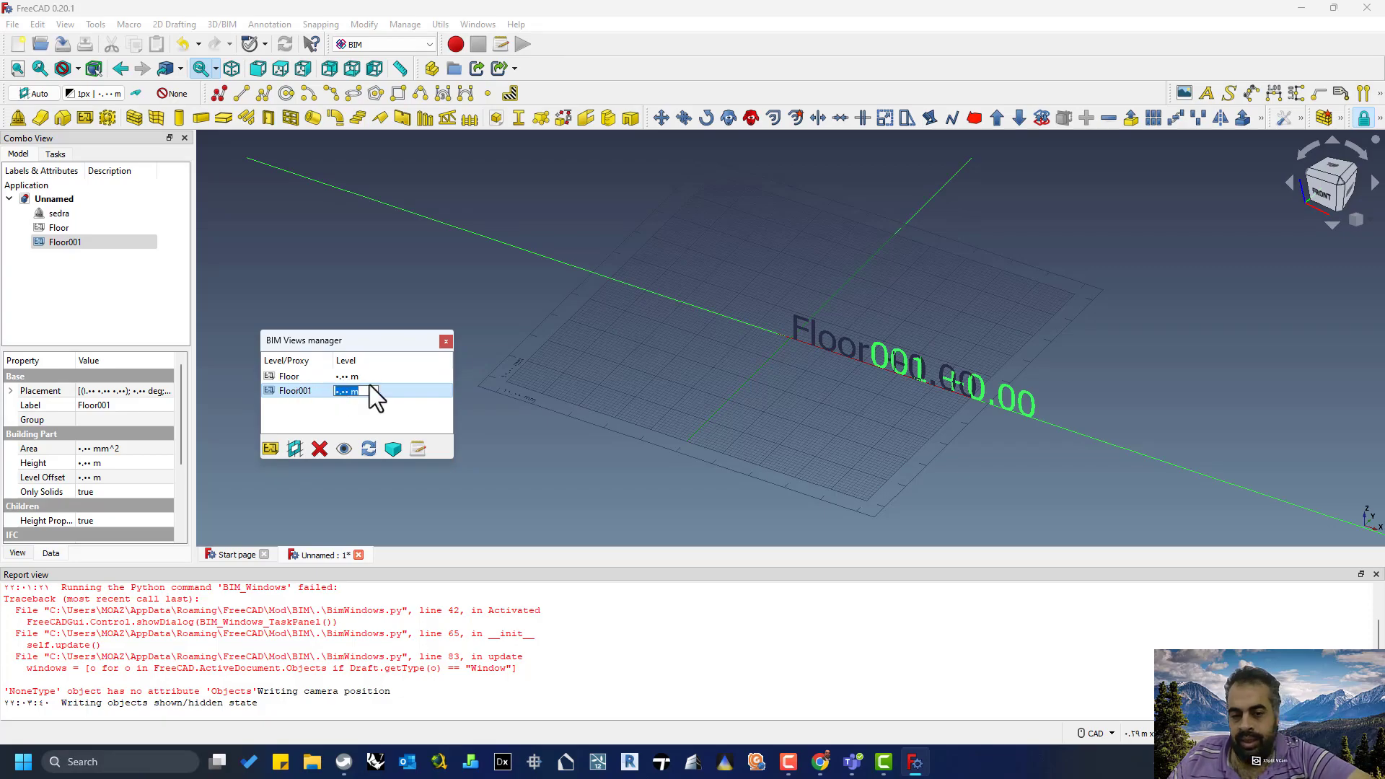
pyautogui.write('5')
pyautogui.press('Return')
# - Add level Floor002 and set its elevation to 10
pyautogui.click(271, 450)
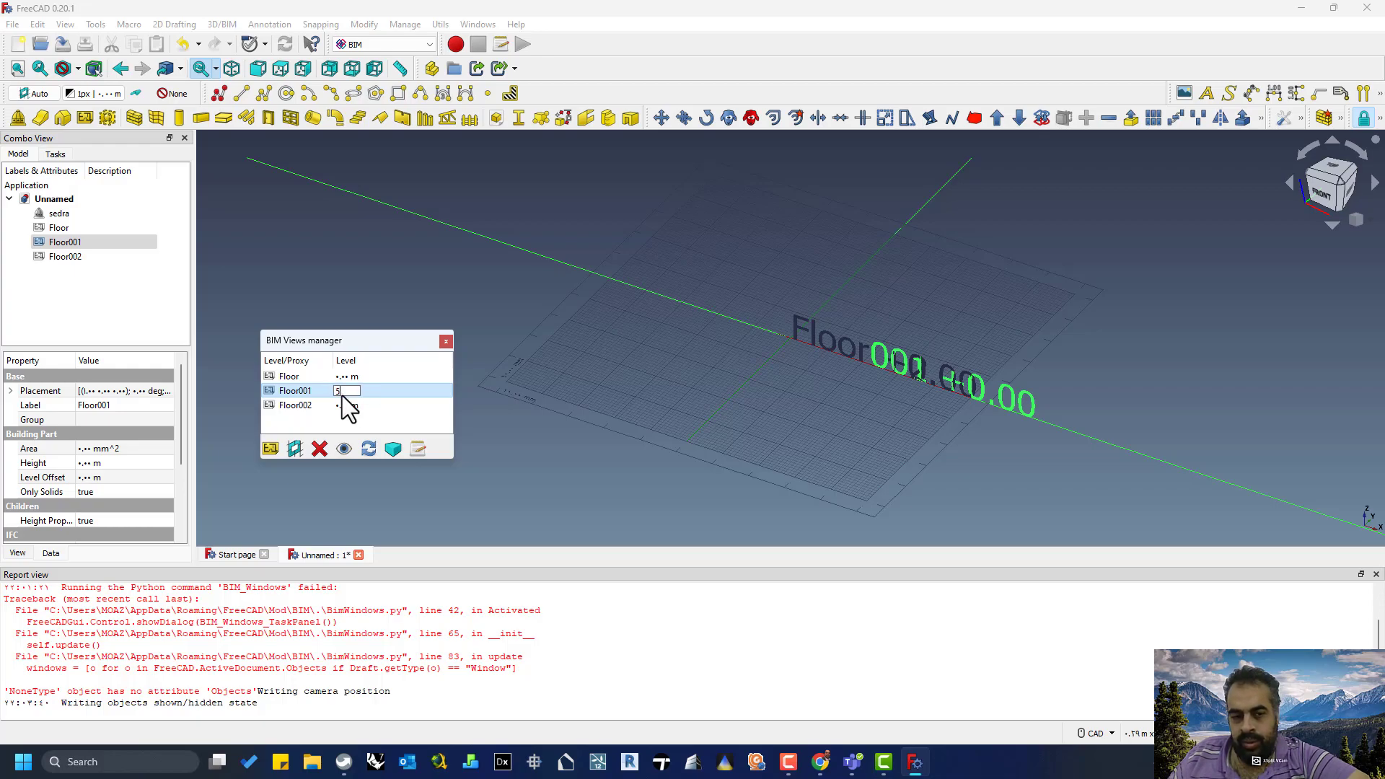
pyautogui.click(342, 406)
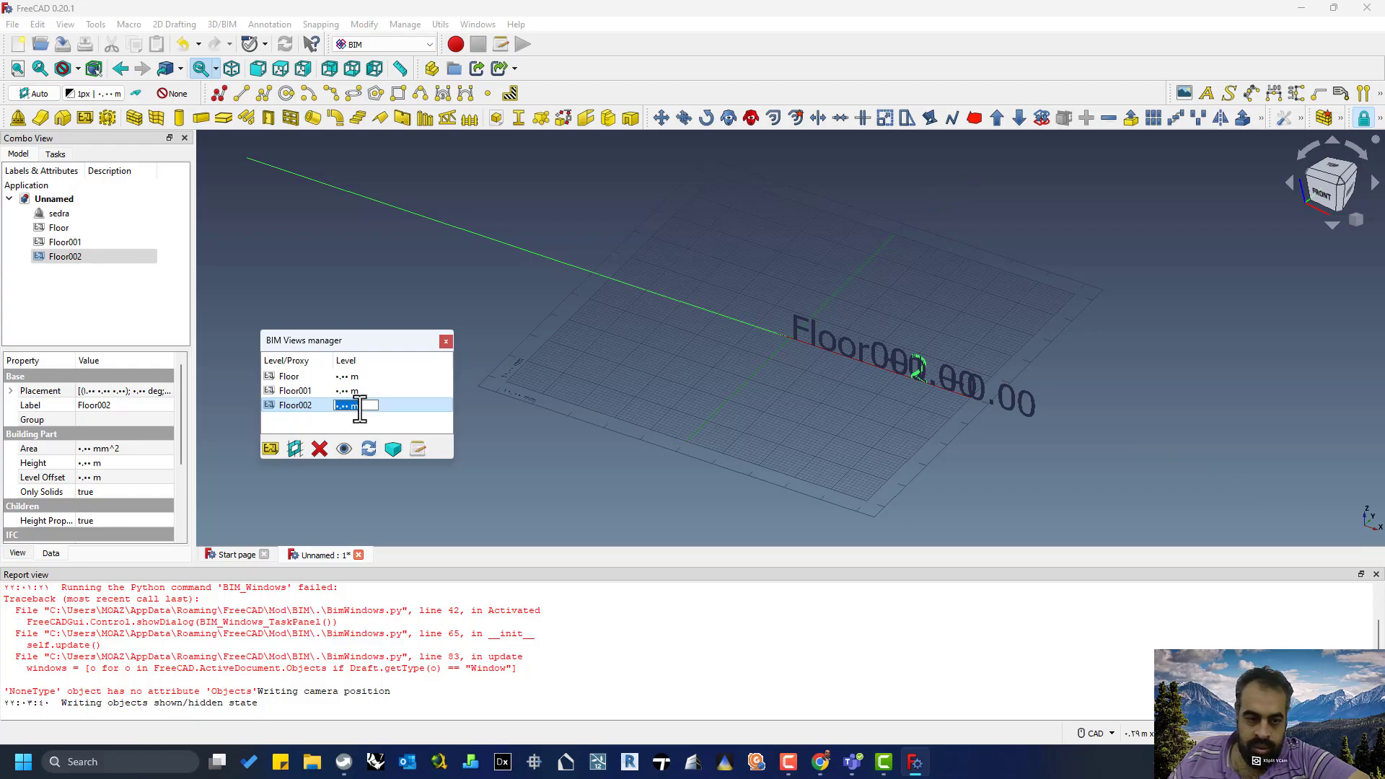
pyautogui.write('10')
pyautogui.press('Return')
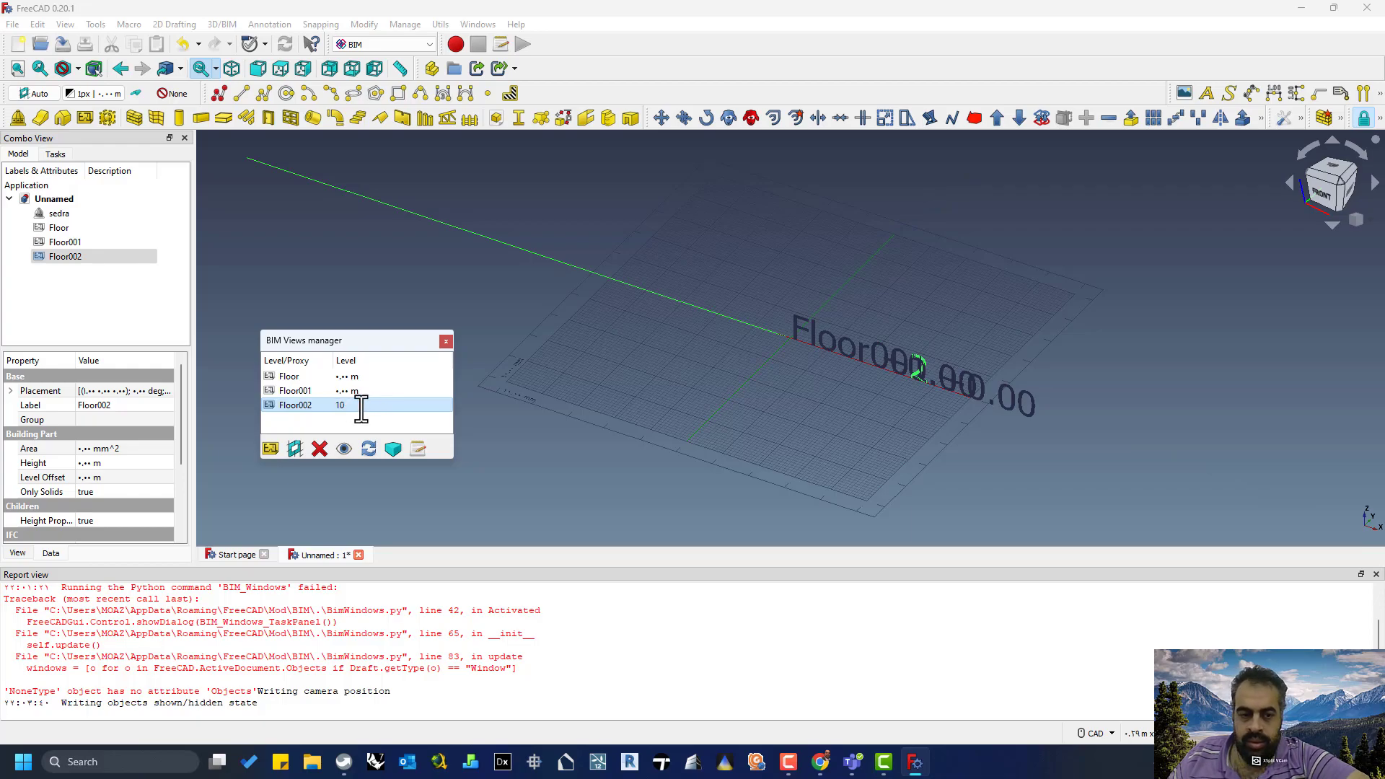